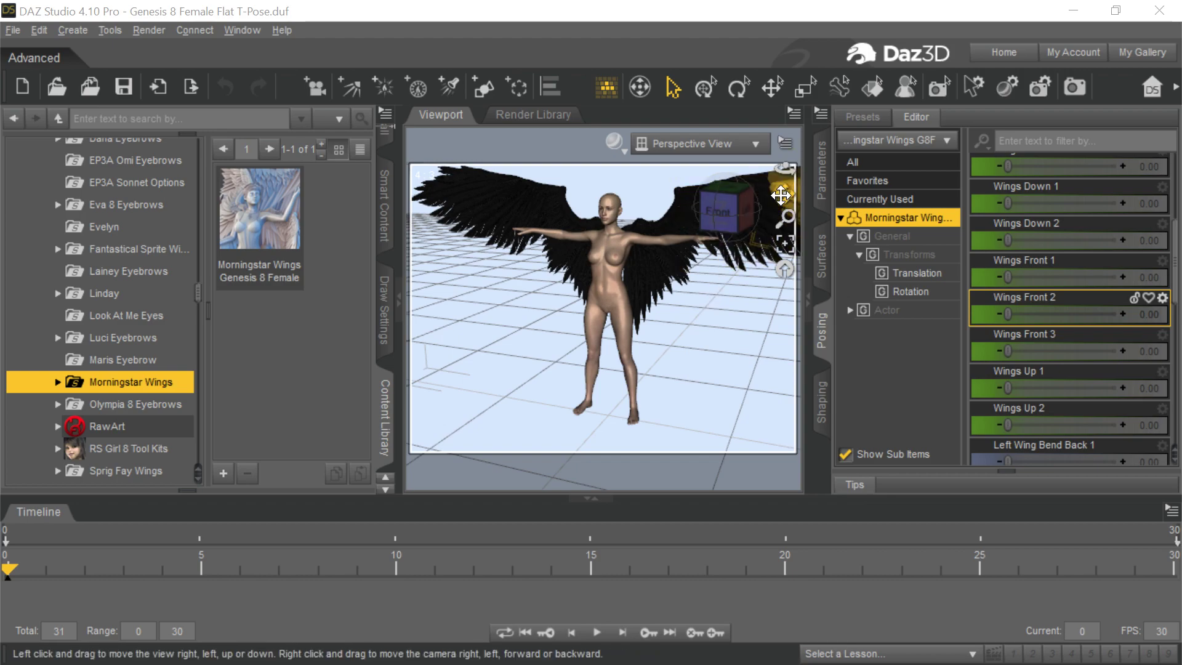
Export the scene as FBX over Morningstar Female Wings.fbx, confirming the overwrite.
{"action": "left_click_drag", "start_coordinate": [783, 194], "coordinate": [670, 449]}
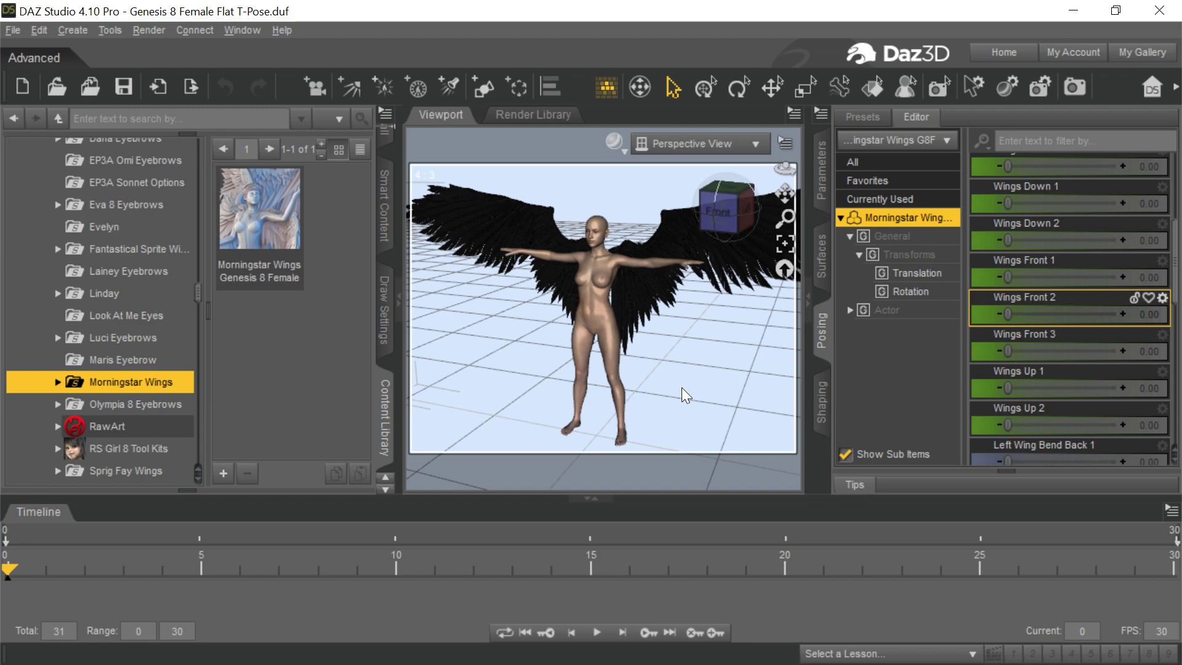
{"action": "scroll", "coordinate": [1015, 430], "scroll_direction": "down", "scroll_amount": 1}
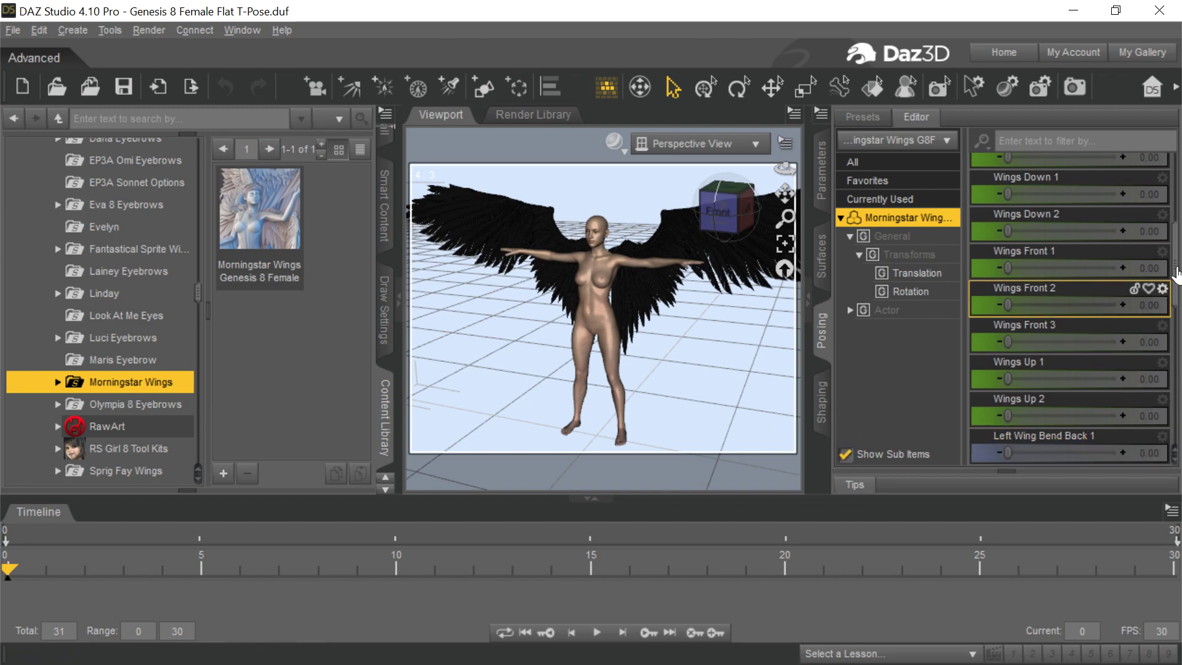
{"action": "scroll", "coordinate": [1161, 222], "scroll_direction": "up", "scroll_amount": 6}
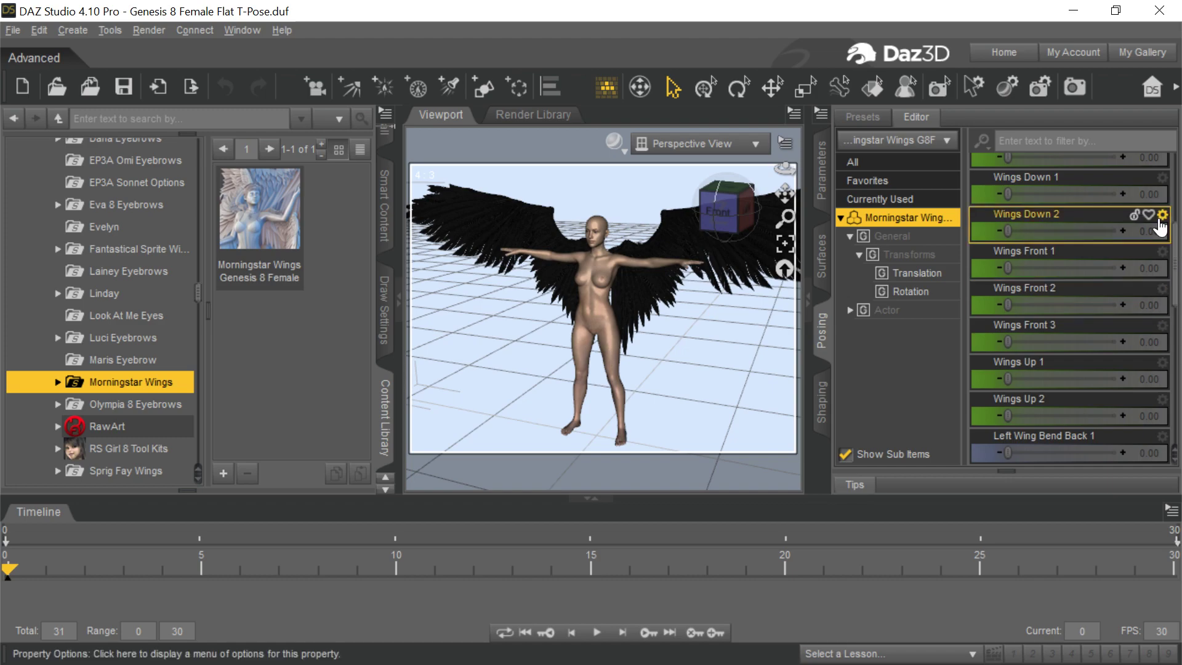
{"action": "scroll", "coordinate": [1110, 277], "scroll_direction": "down", "scroll_amount": 3}
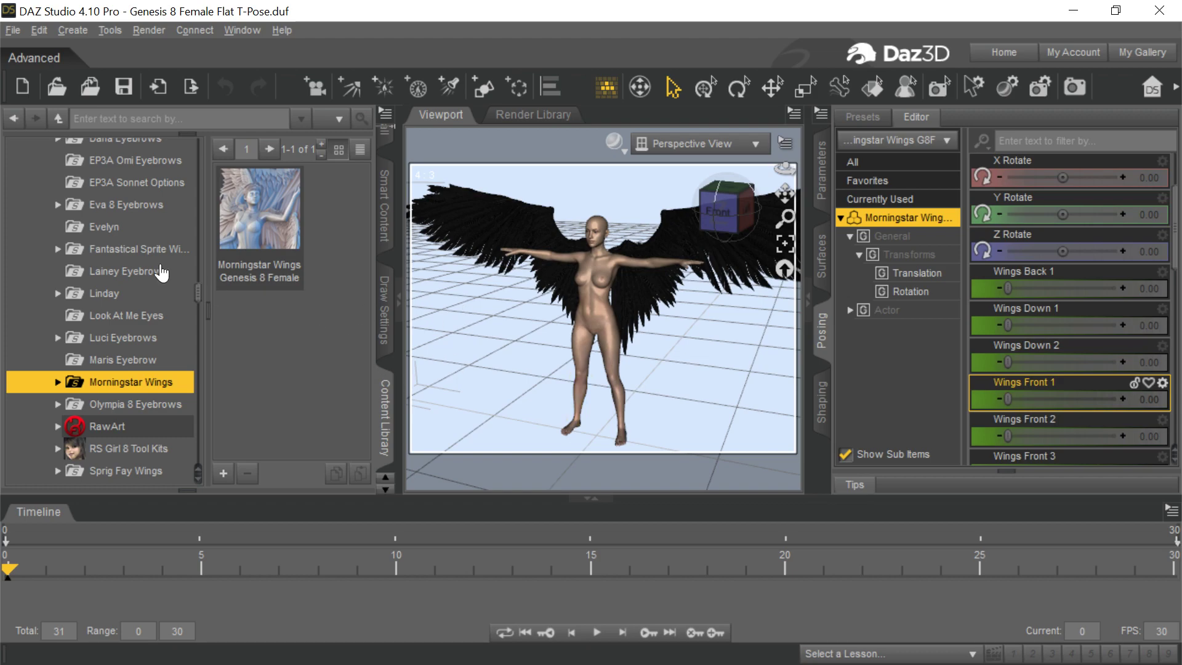
{"action": "left_click", "coordinate": [17, 34]}
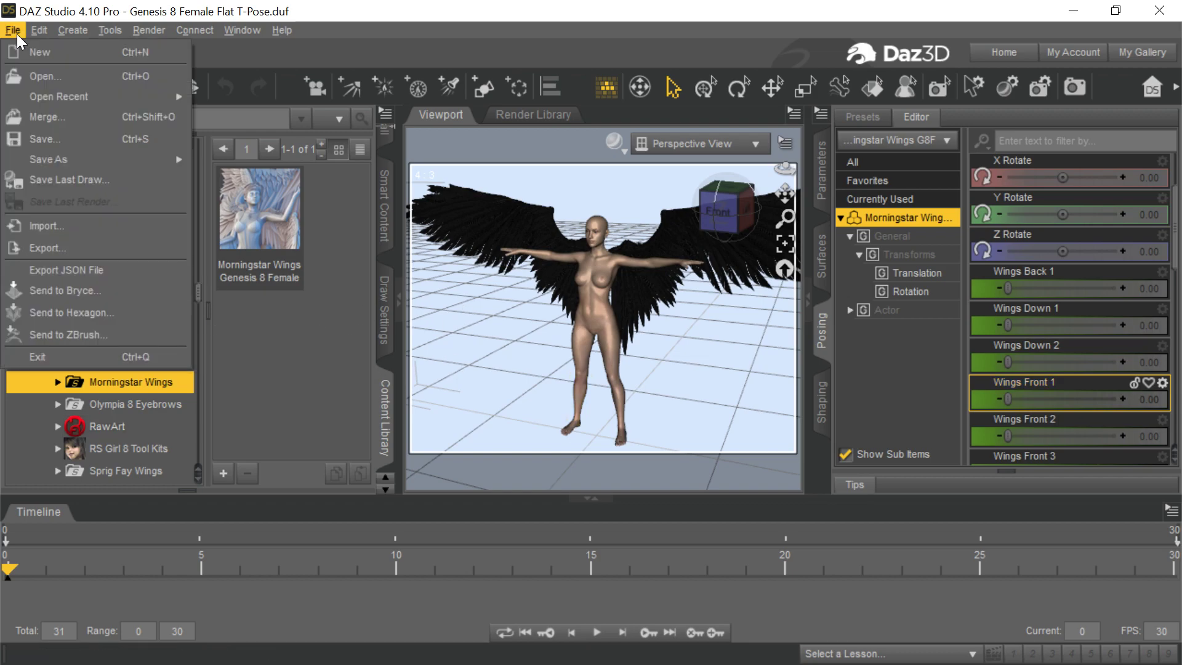
{"action": "left_click", "coordinate": [105, 252]}
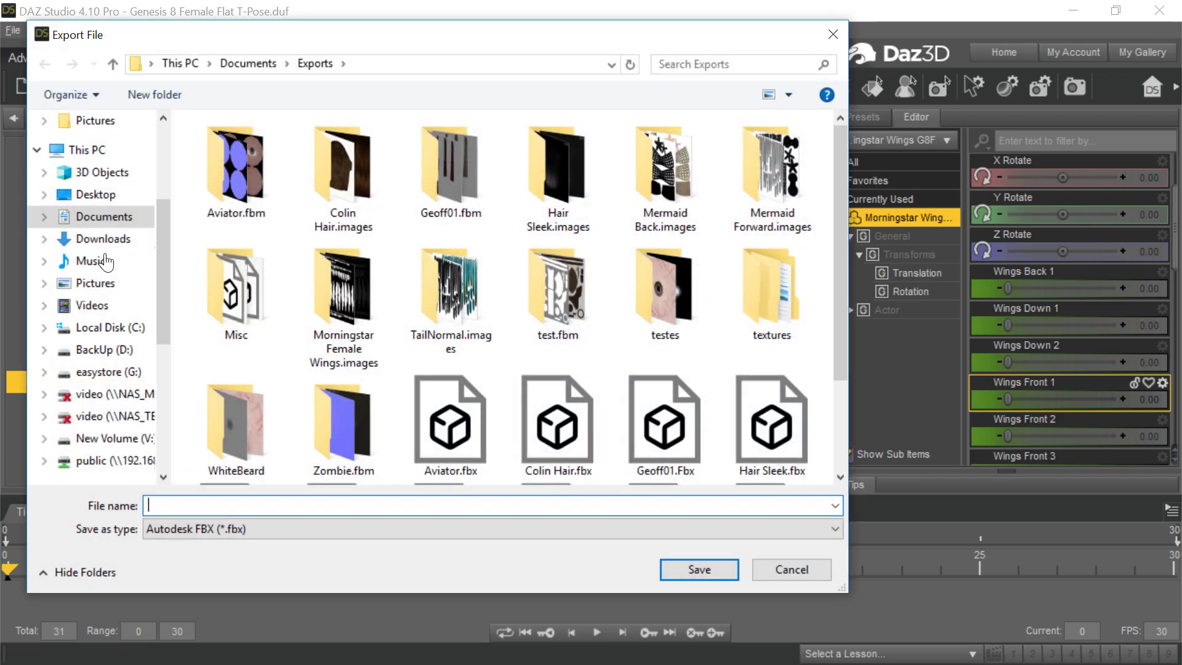
{"action": "scroll", "coordinate": [350, 461], "scroll_direction": "down", "scroll_amount": 1}
{"action": "left_click", "coordinate": [460, 441]}
{"action": "double_click", "coordinate": [460, 440]}
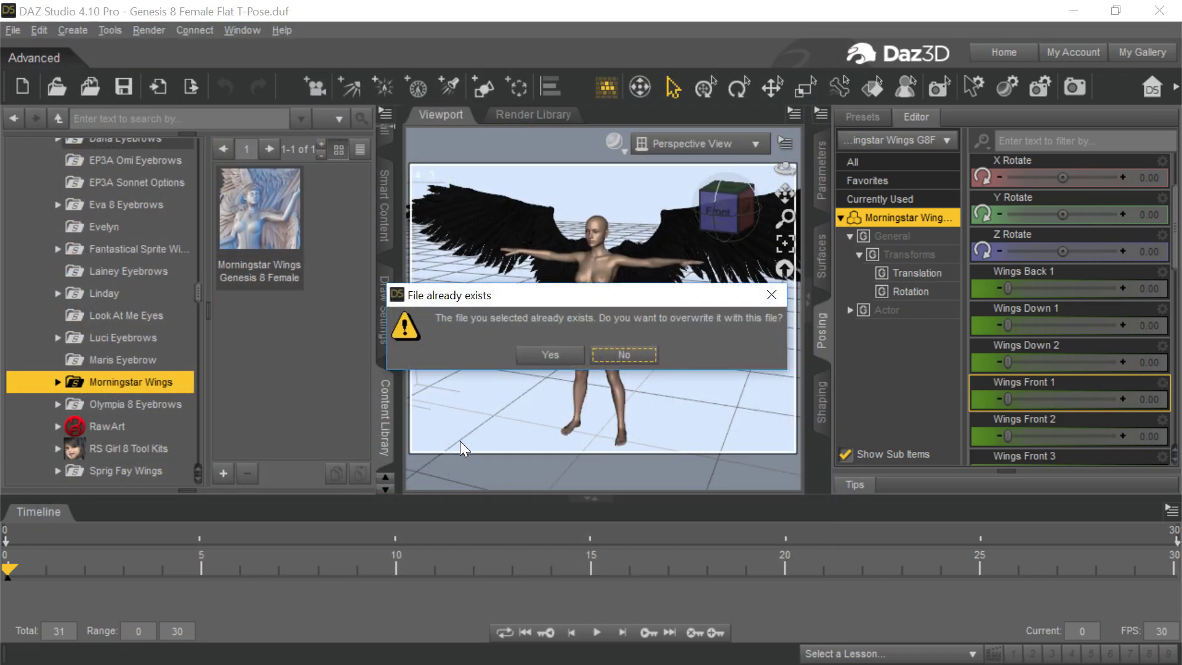
{"action": "left_click", "coordinate": [545, 355]}
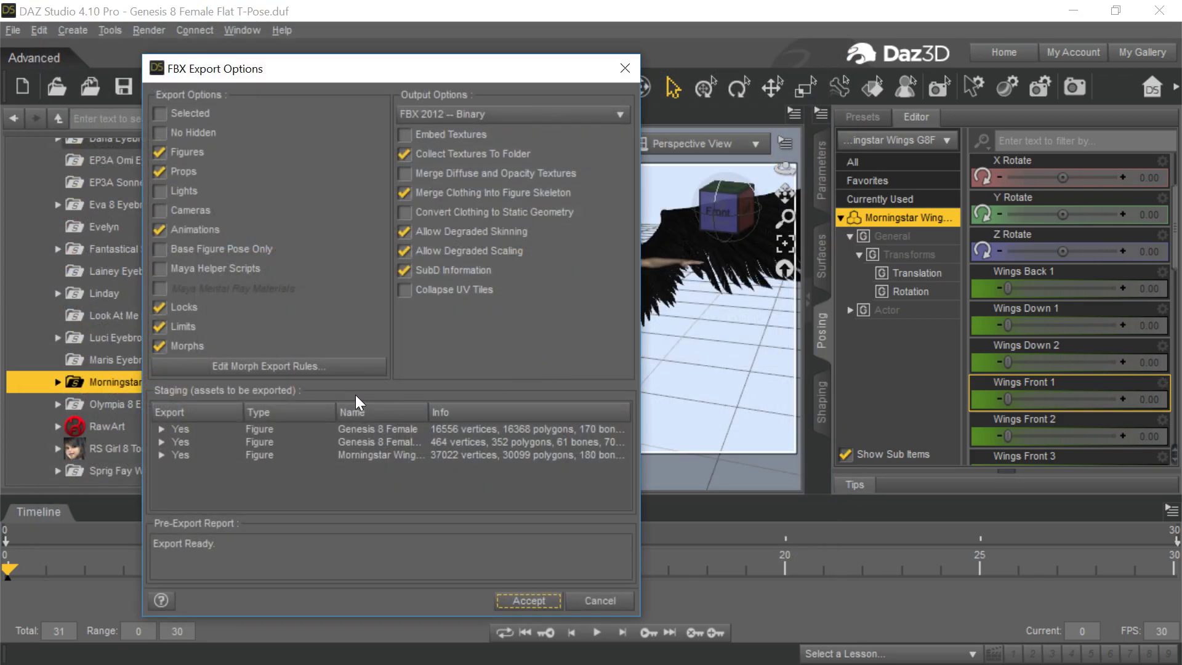
Review the morph export rules for WingsFront, WingsUp, WingsBack and WingsDown, then close them.
{"action": "left_click", "coordinate": [301, 365]}
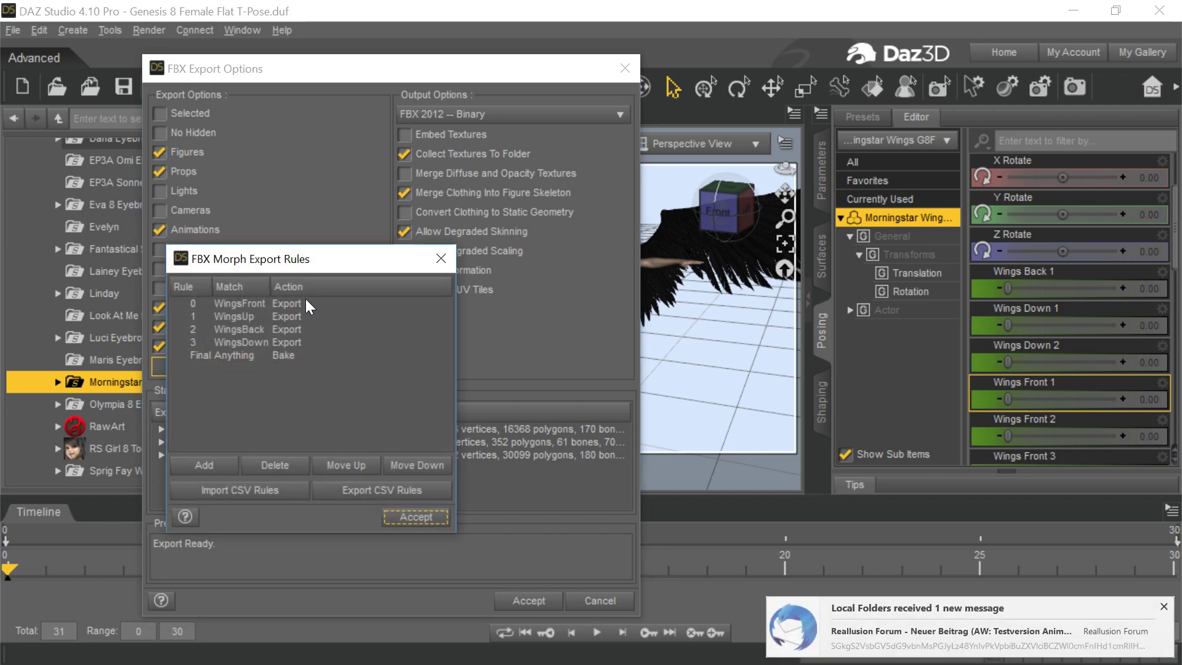
{"action": "left_click", "coordinate": [1164, 606]}
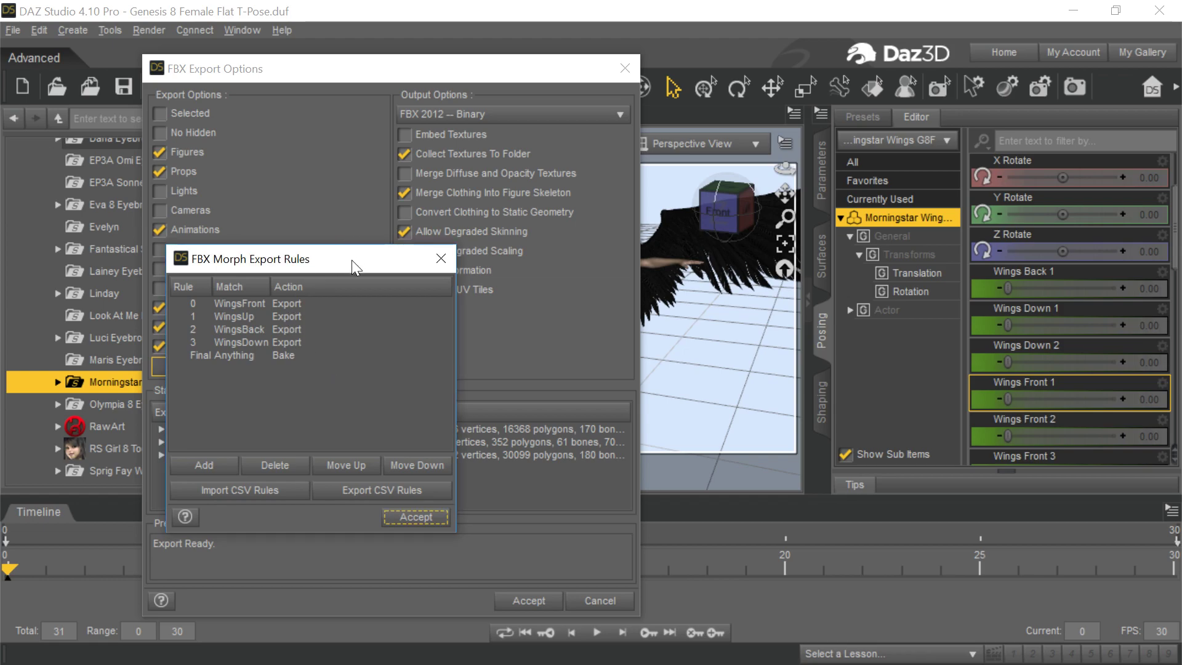
{"action": "left_click_drag", "start_coordinate": [352, 260], "coordinate": [379, 323]}
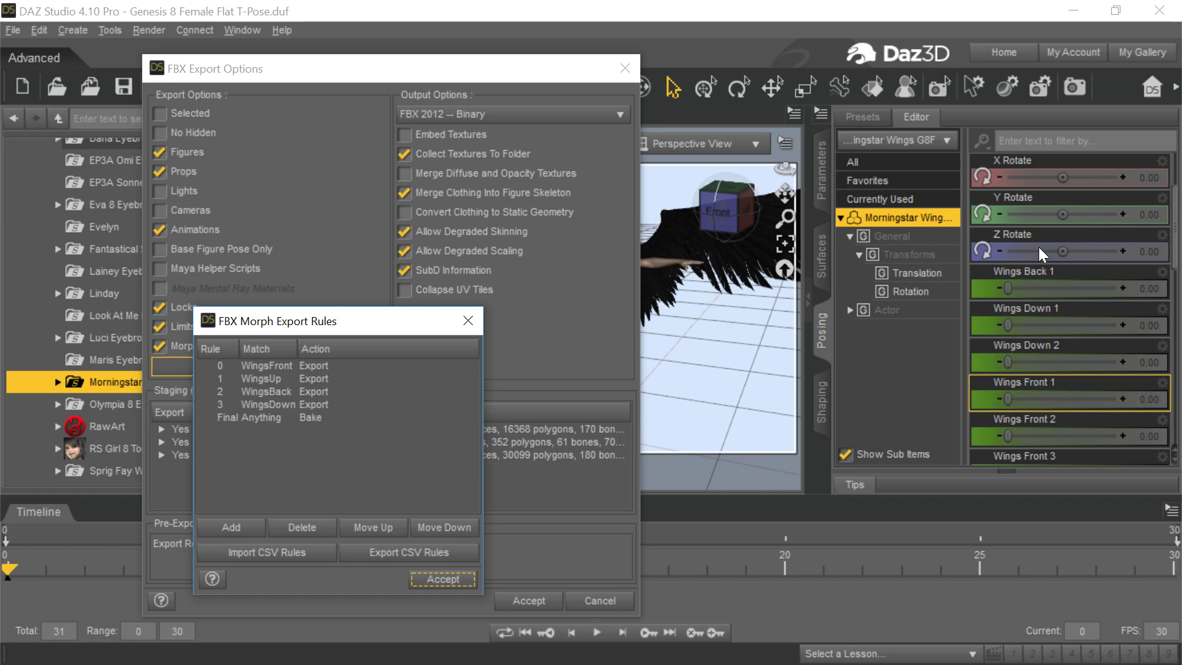
{"action": "left_click", "coordinate": [468, 321]}
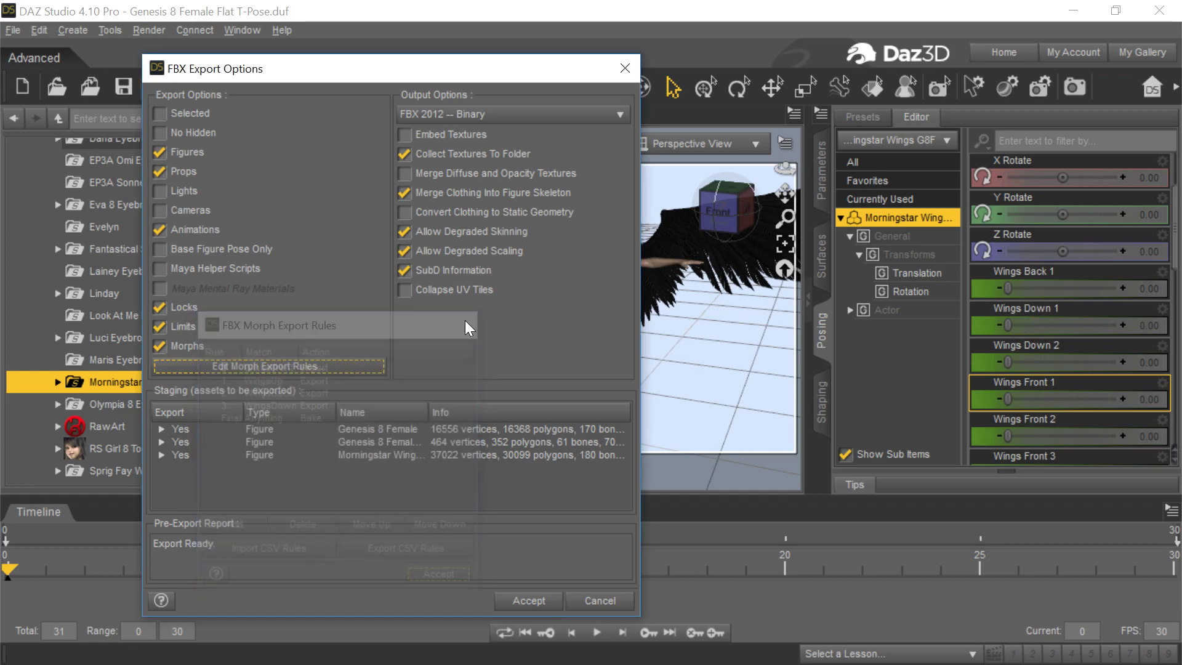
Close the FBX Export Options dialog without exporting, returning to the Morningstar Wings figure.
{"action": "left_click", "coordinate": [624, 68]}
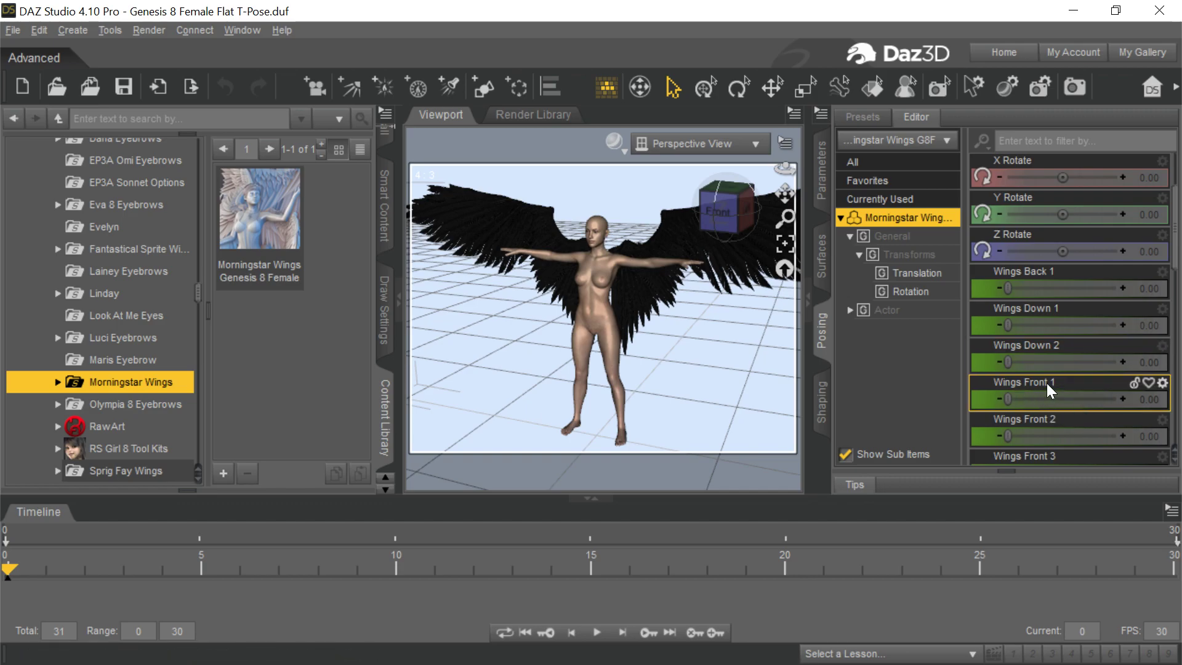
{"action": "left_click", "coordinate": [20, 34]}
{"action": "left_click", "coordinate": [61, 244]}
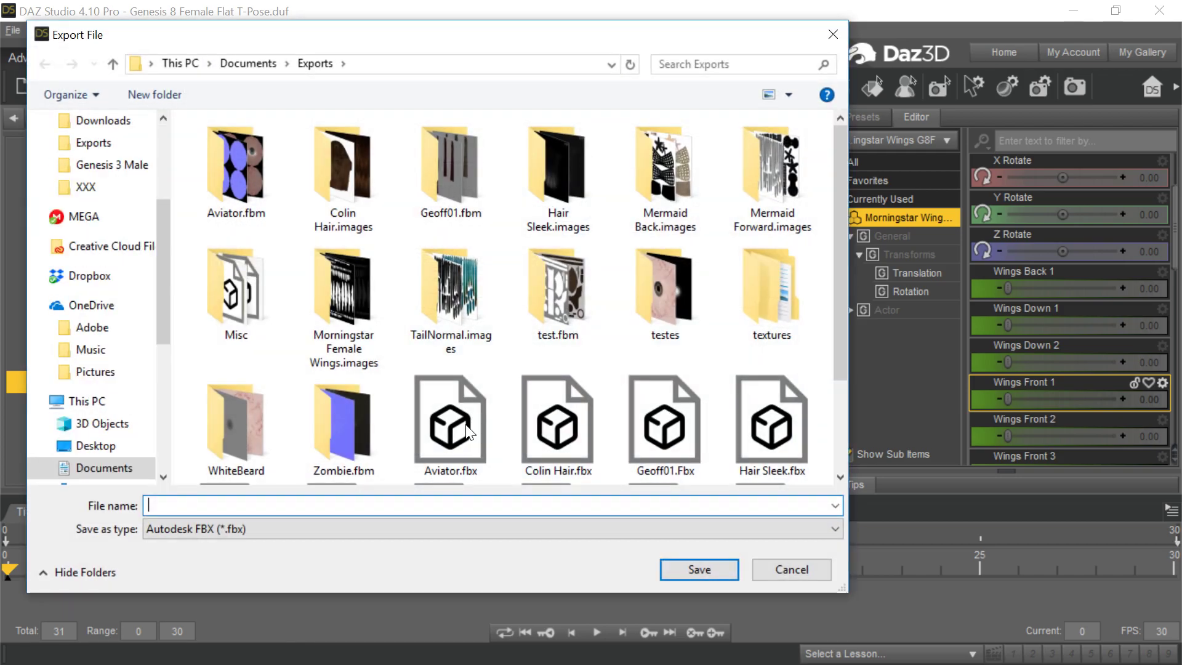
{"action": "scroll", "coordinate": [455, 432], "scroll_direction": "down", "scroll_amount": 2}
{"action": "double_click", "coordinate": [427, 400]}
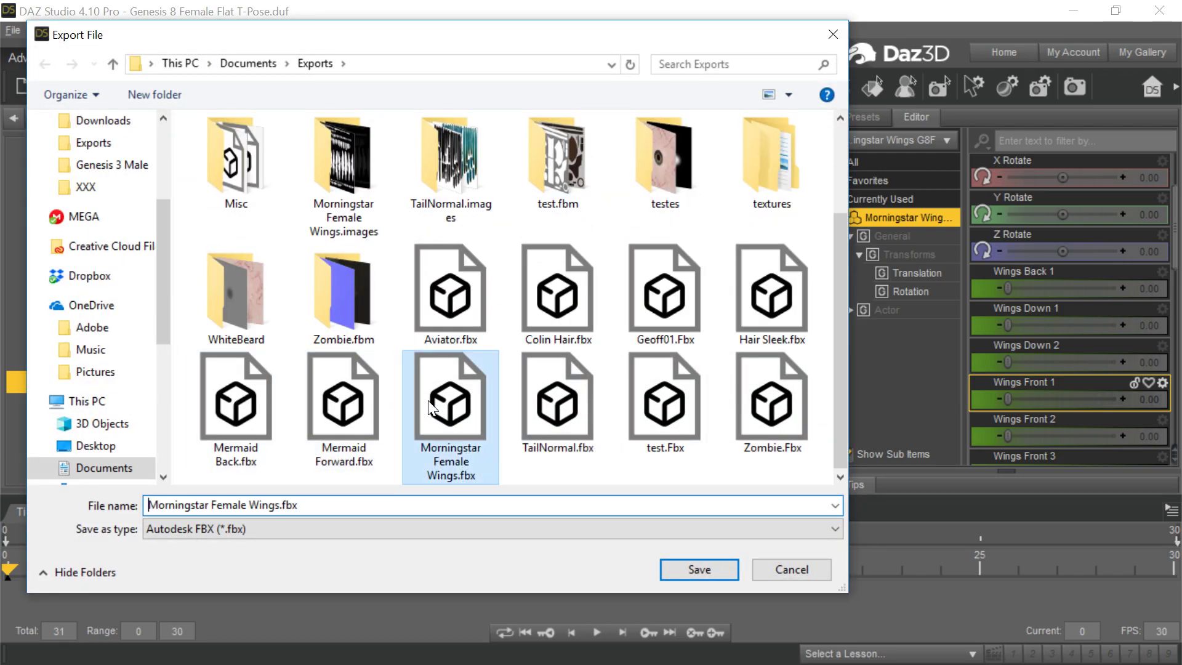
{"action": "left_click", "coordinate": [546, 356]}
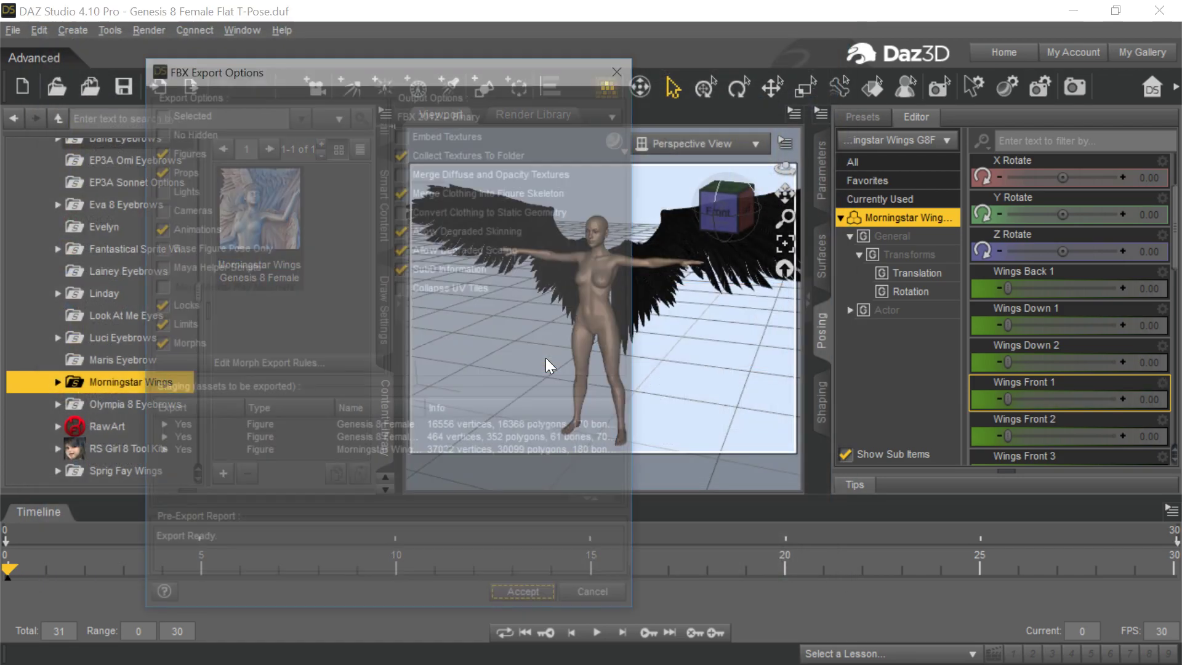
{"action": "left_click", "coordinate": [285, 366]}
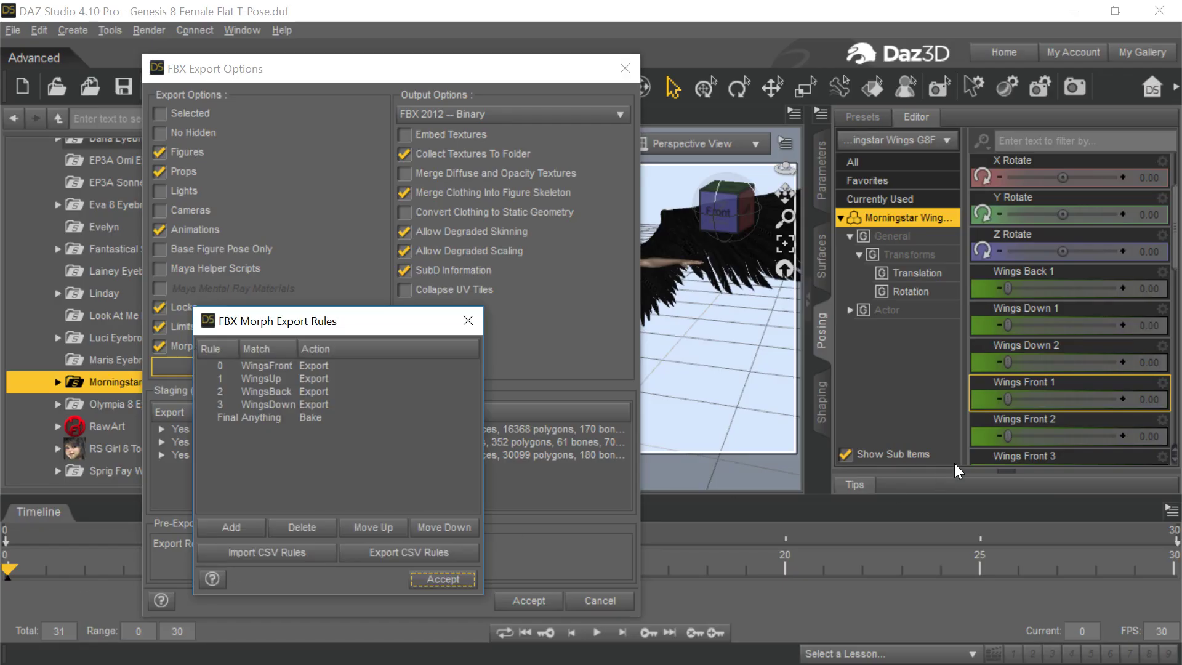
{"action": "left_click", "coordinate": [468, 321]}
Check in Parameter Settings that Wings Front 1 and 2 are WingsBendFront1 and WingsBendFront2.
{"action": "left_click", "coordinate": [625, 68]}
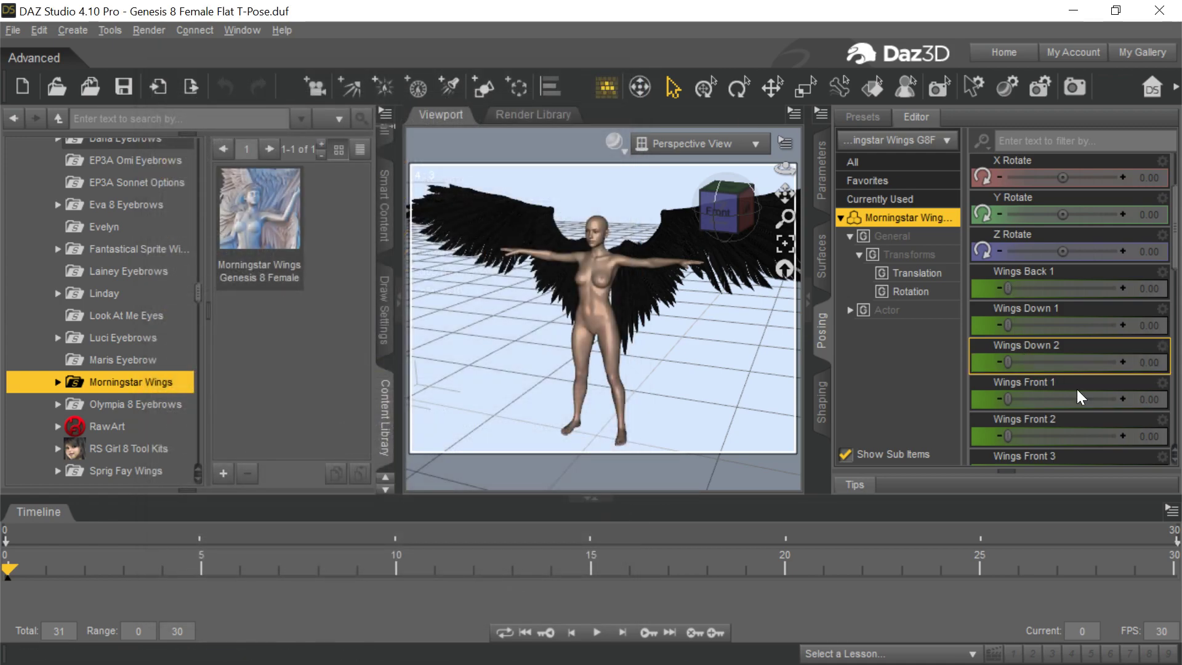
{"action": "left_click", "coordinate": [1162, 383]}
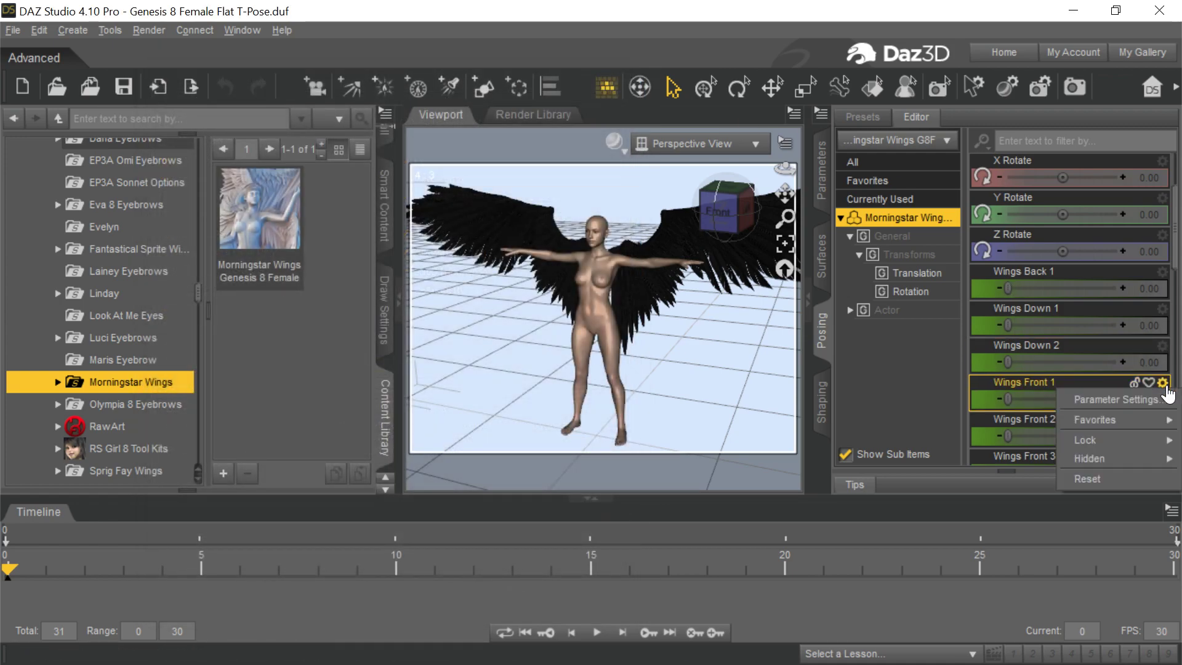
{"action": "left_click", "coordinate": [1166, 398]}
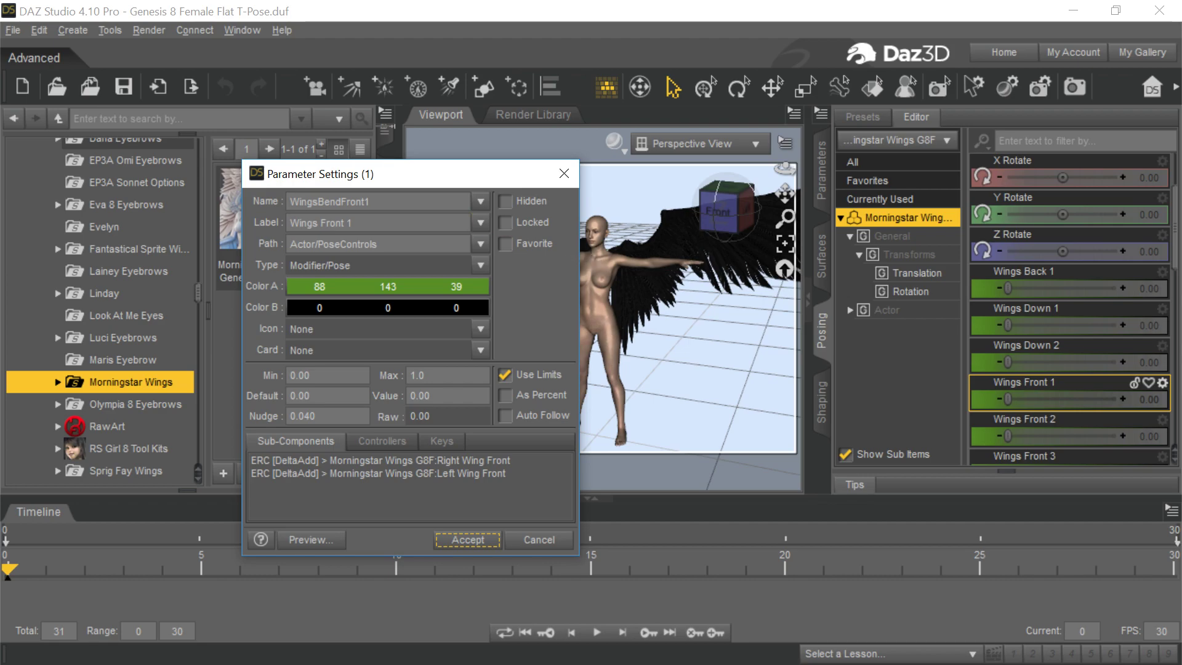
{"action": "left_click", "coordinate": [561, 176]}
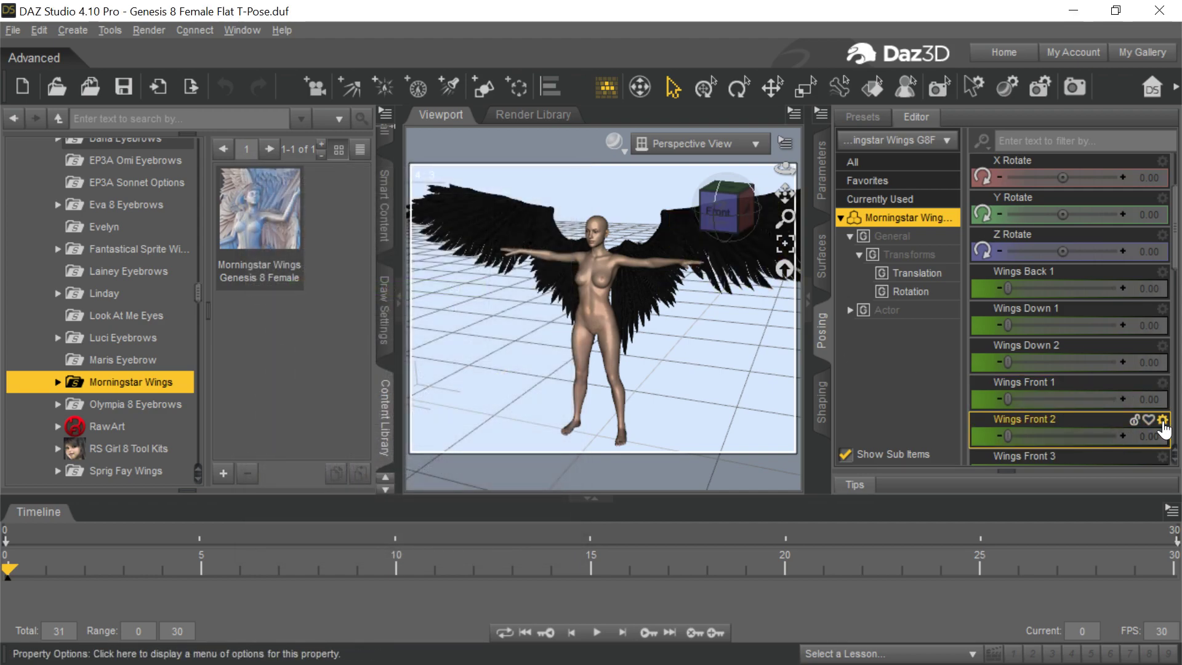
{"action": "left_click", "coordinate": [1162, 420]}
{"action": "left_click", "coordinate": [1098, 435]}
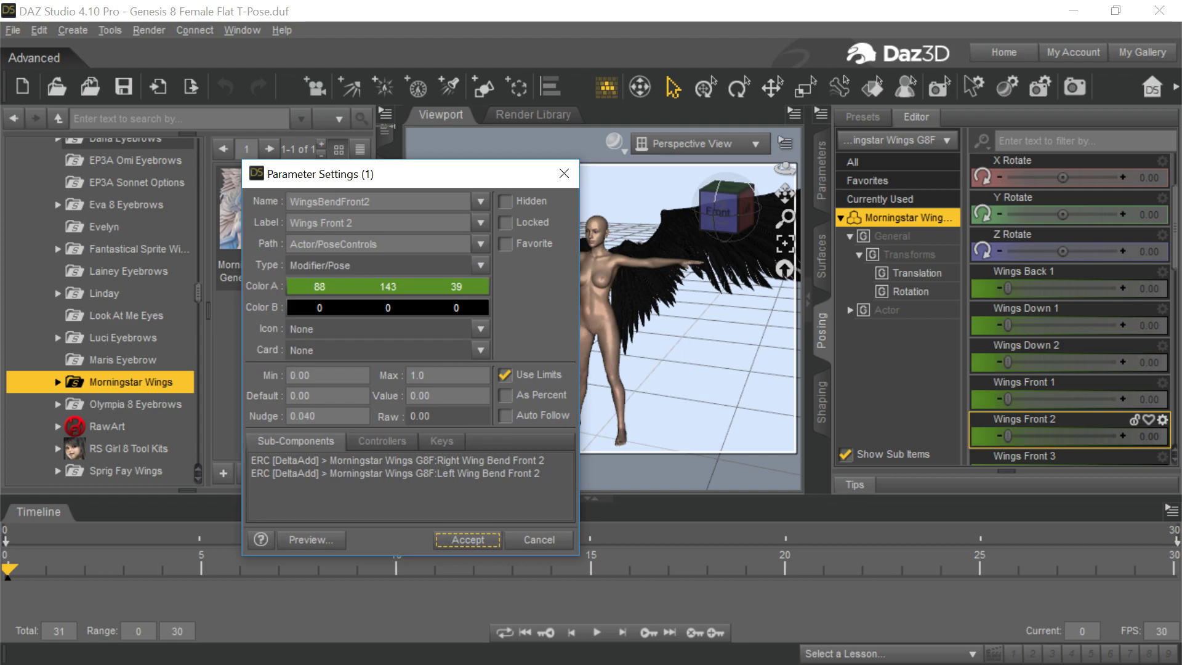
{"action": "left_click", "coordinate": [560, 182]}
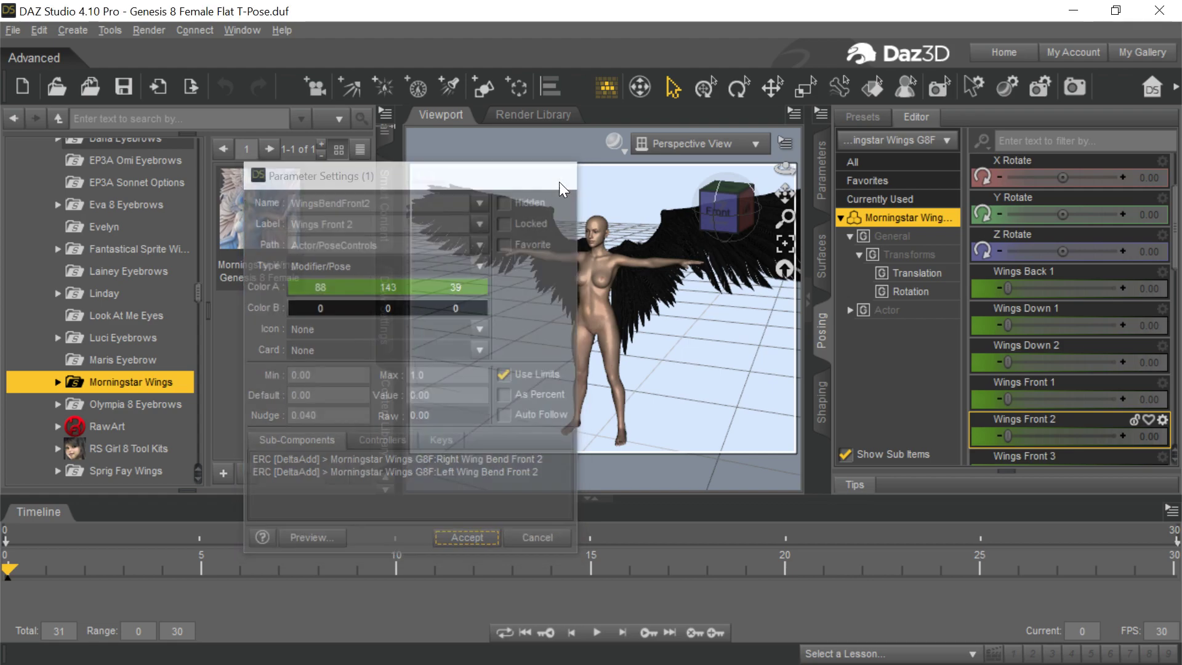
Start an FBX export over Morningstar Female Wings.fbx, confirming the overwrite.
{"action": "left_click", "coordinate": [15, 31]}
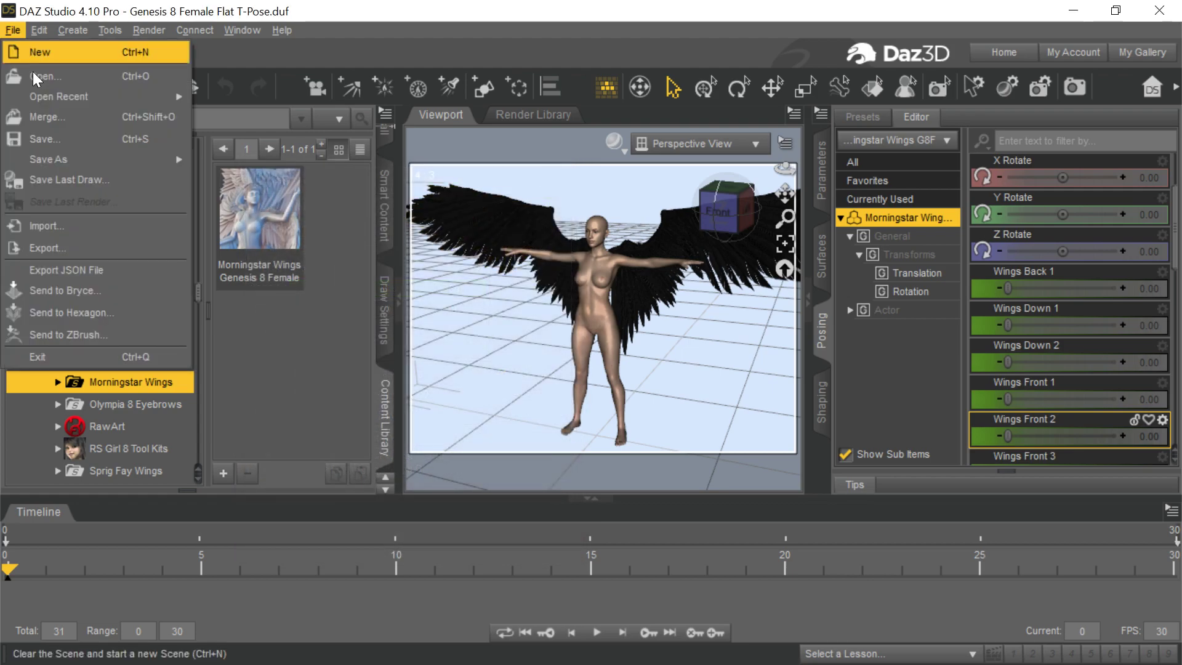
{"action": "left_click", "coordinate": [102, 246]}
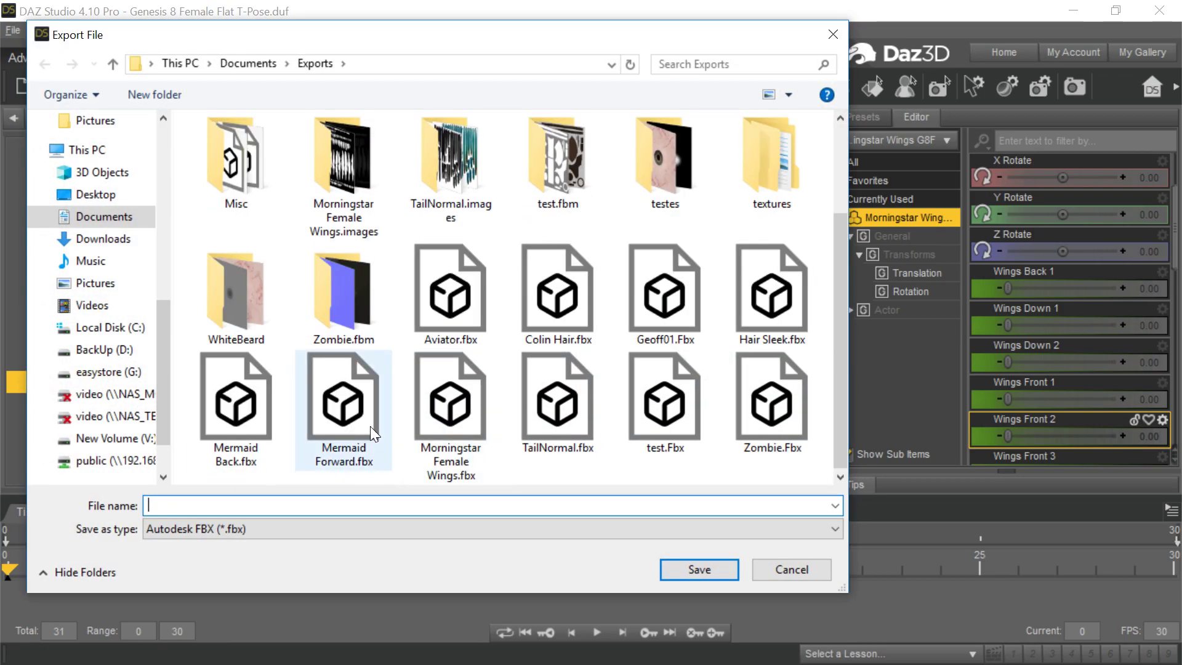
{"action": "double_click", "coordinate": [449, 394]}
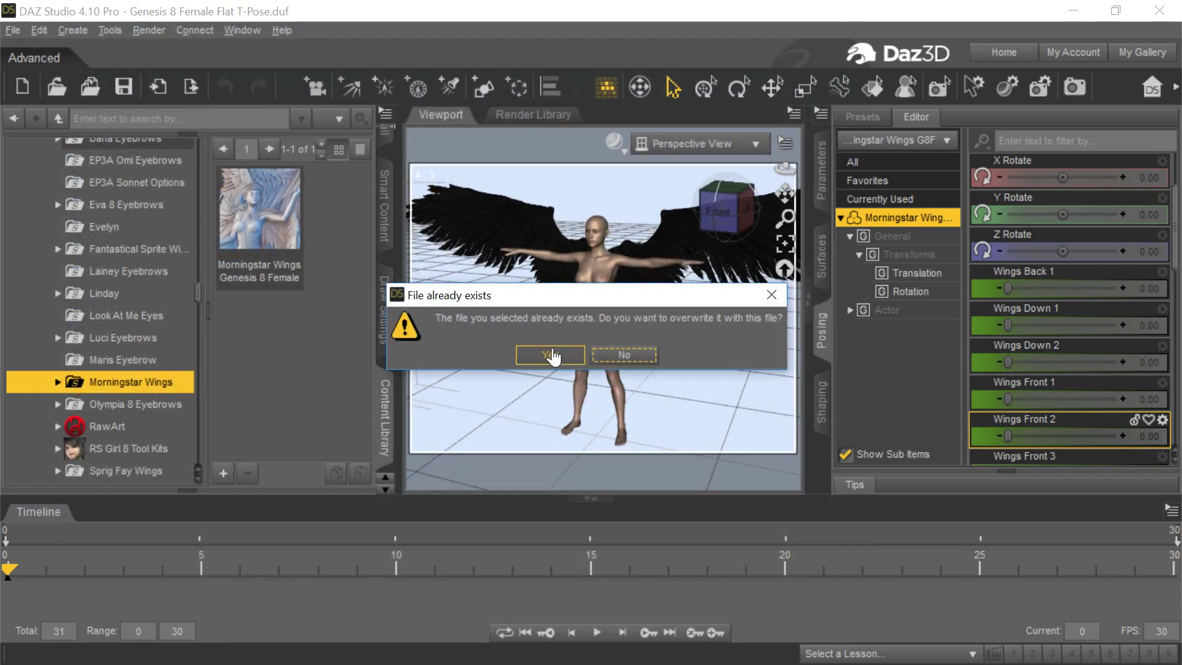
{"action": "left_click", "coordinate": [549, 354]}
Change morph export rule 0 from WingsFront to WingsBendFront and accept the rules.
{"action": "left_click", "coordinate": [304, 368]}
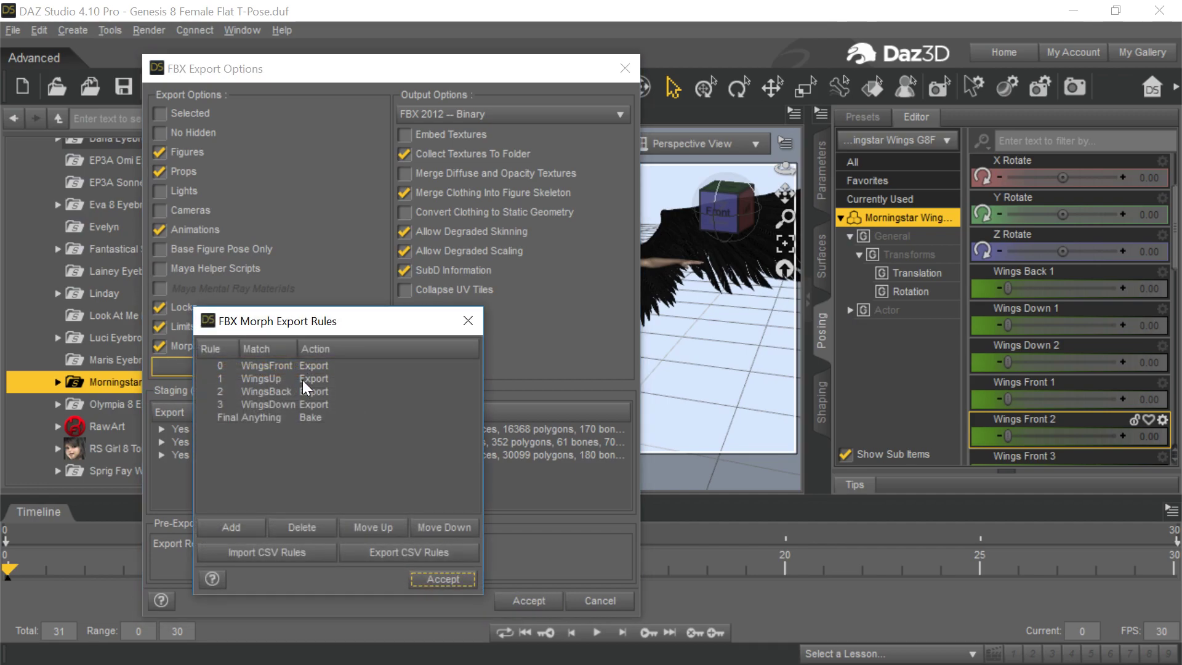
{"action": "left_click", "coordinate": [286, 364]}
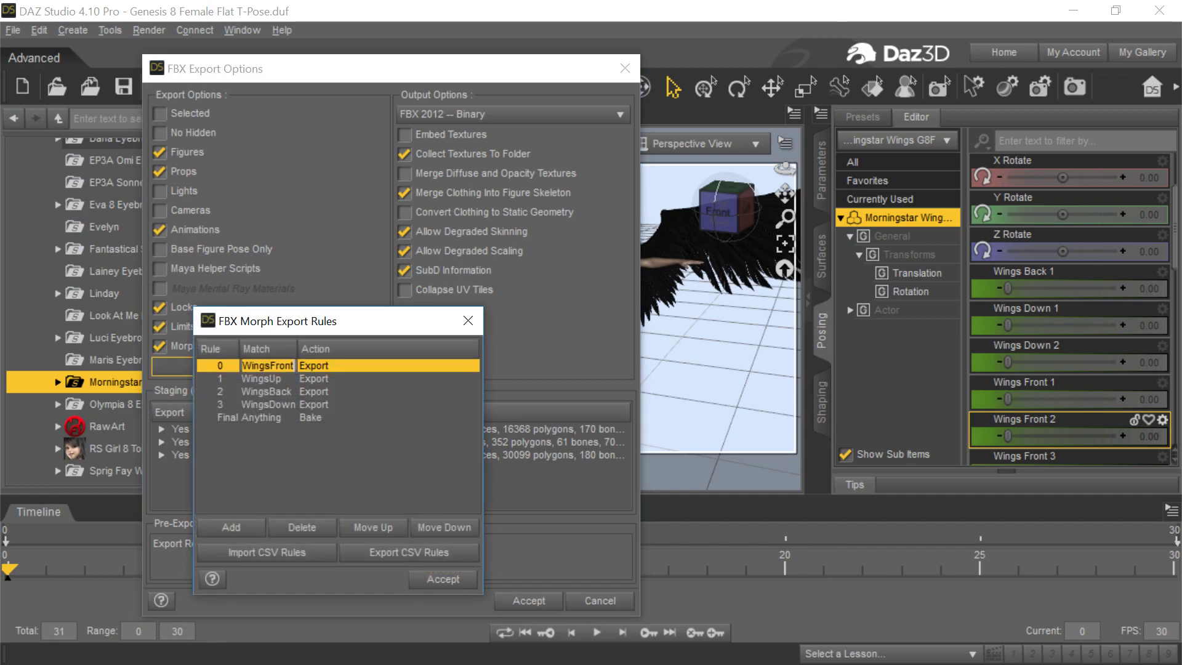
{"action": "left_click", "coordinate": [271, 365]}
{"action": "type", "text": "Bend"}
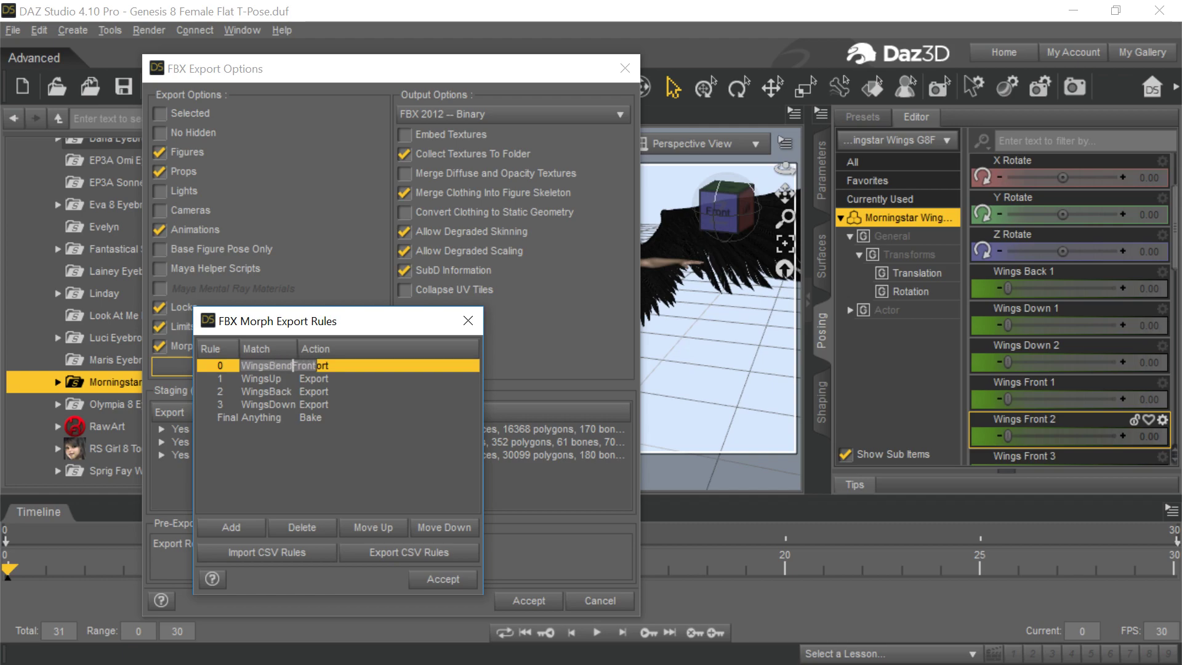
{"action": "key", "text": "Return"}
{"action": "left_click", "coordinate": [429, 579]}
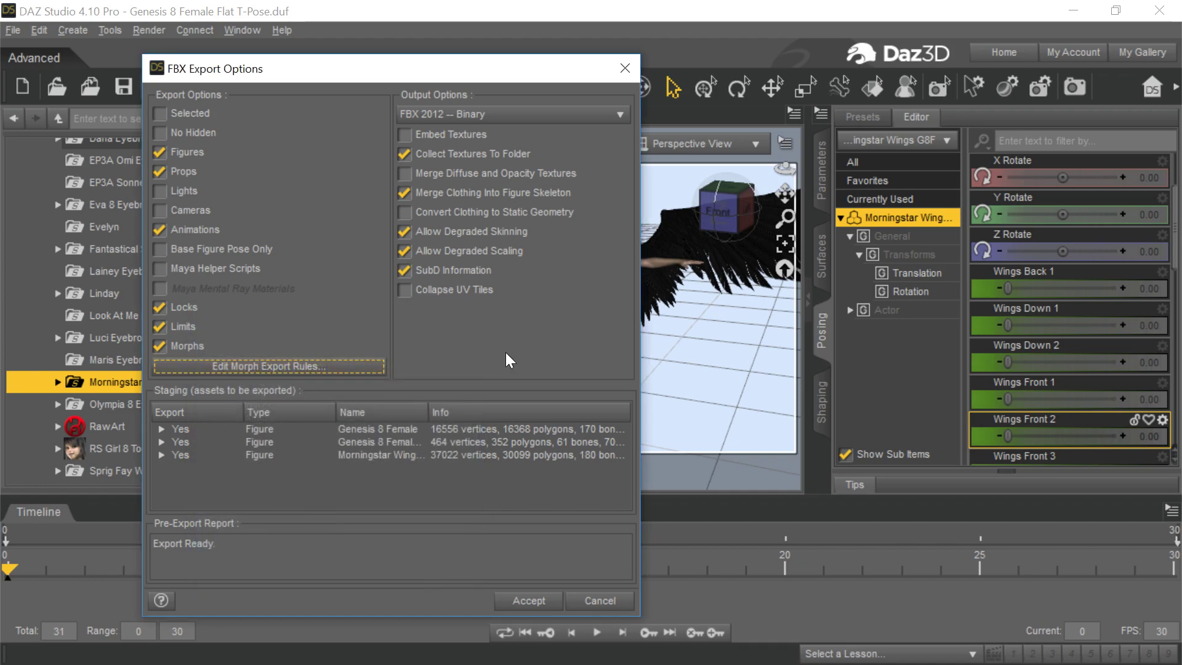
Run the FBX export, then browse the avatar's WingsBack, WingsDown and WingsUp sliders in Character Creator.
{"action": "left_click", "coordinate": [528, 602]}
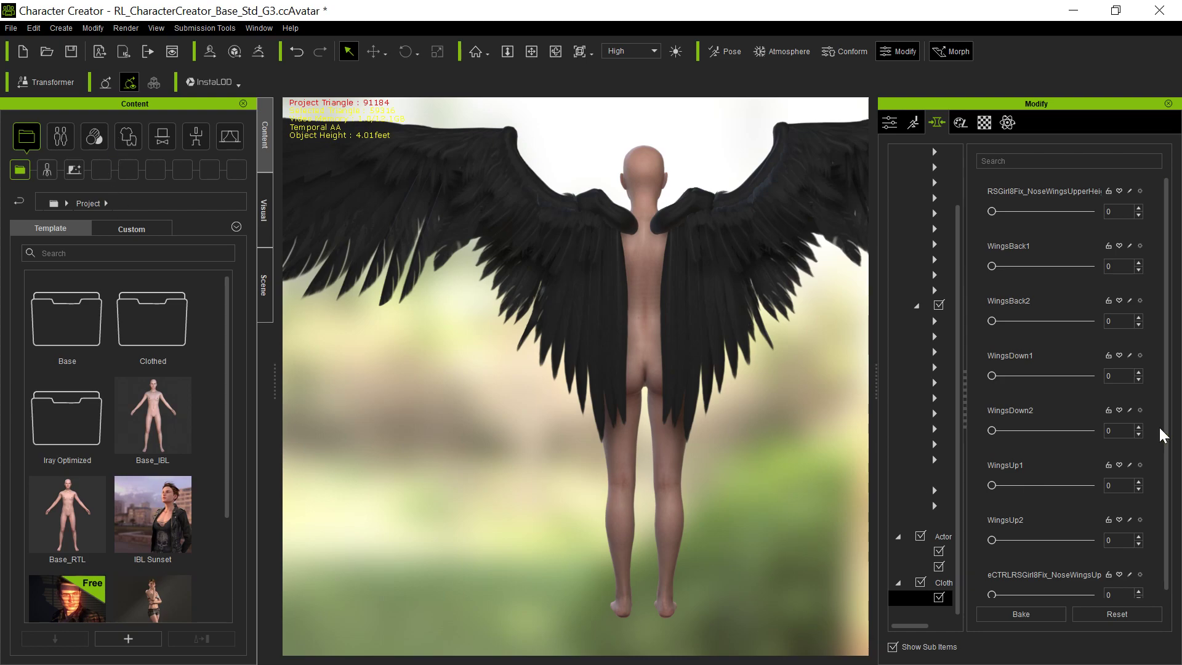
{"action": "scroll", "coordinate": [1042, 419], "scroll_direction": "down", "scroll_amount": 1}
{"action": "scroll", "coordinate": [1040, 418], "scroll_direction": "up", "scroll_amount": 1}
{"action": "scroll", "coordinate": [1038, 304], "scroll_direction": "down", "scroll_amount": 1}
{"action": "scroll", "coordinate": [1007, 403], "scroll_direction": "up", "scroll_amount": 1}
Import Morningstar Female Wings.fbx through Transformer as cloth with BASIC textures, discarding the unsaved project.
{"action": "left_click", "coordinate": [26, 82]}
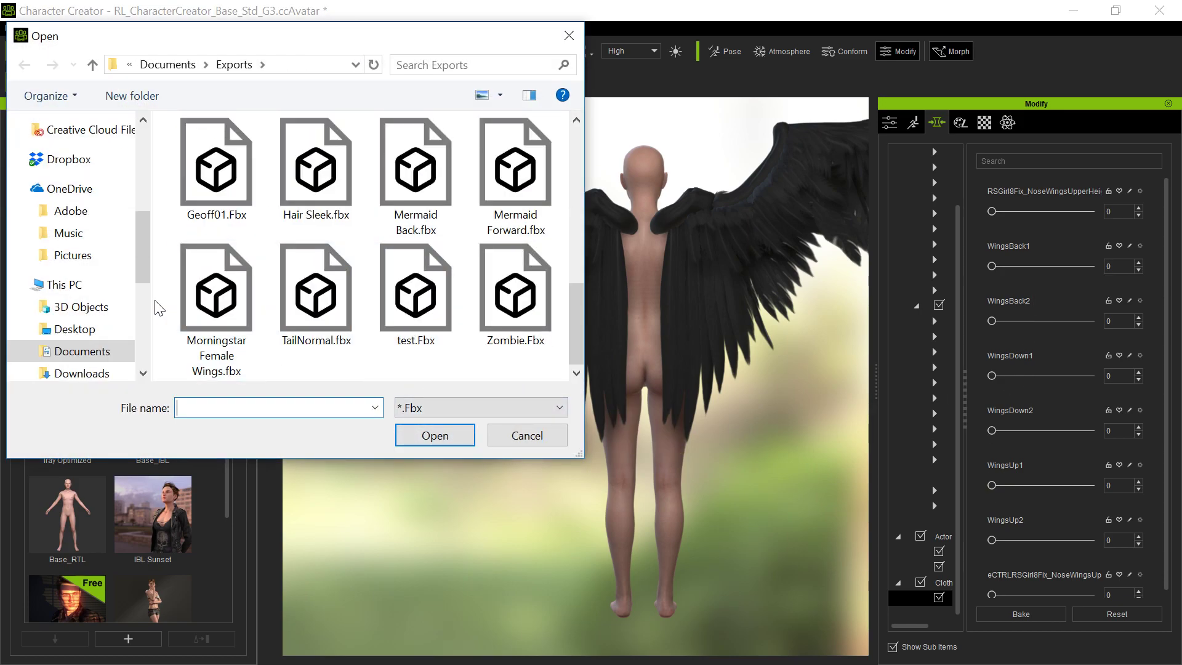
{"action": "left_click", "coordinate": [216, 296]}
{"action": "left_click", "coordinate": [450, 437]}
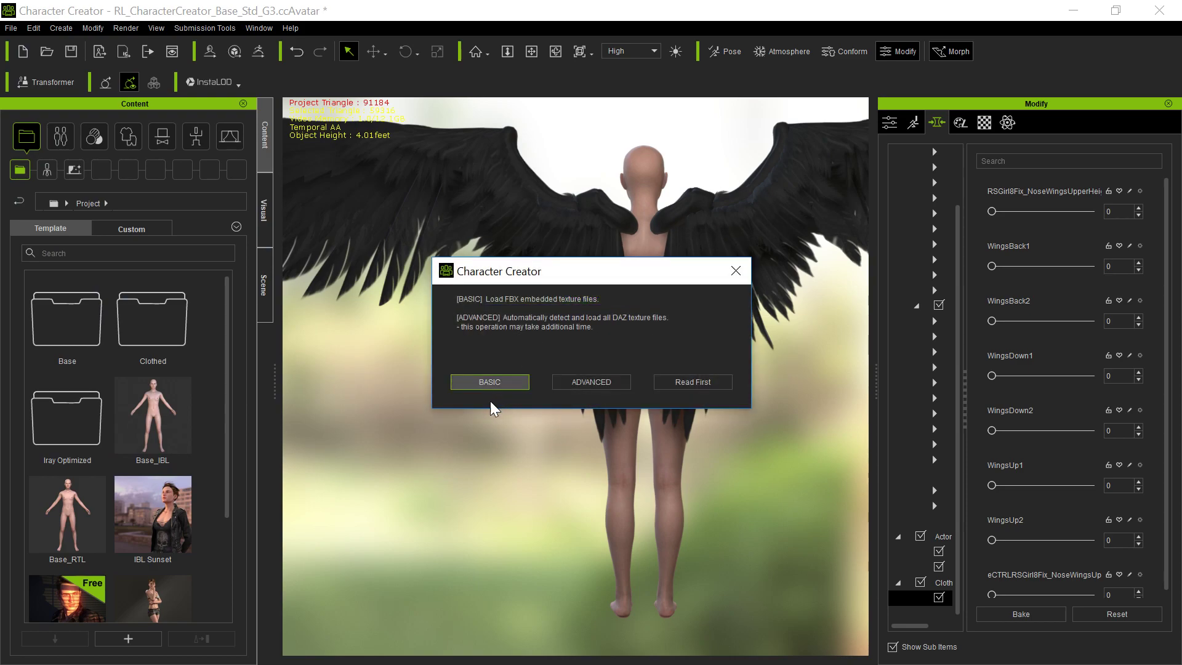
{"action": "left_click", "coordinate": [481, 384]}
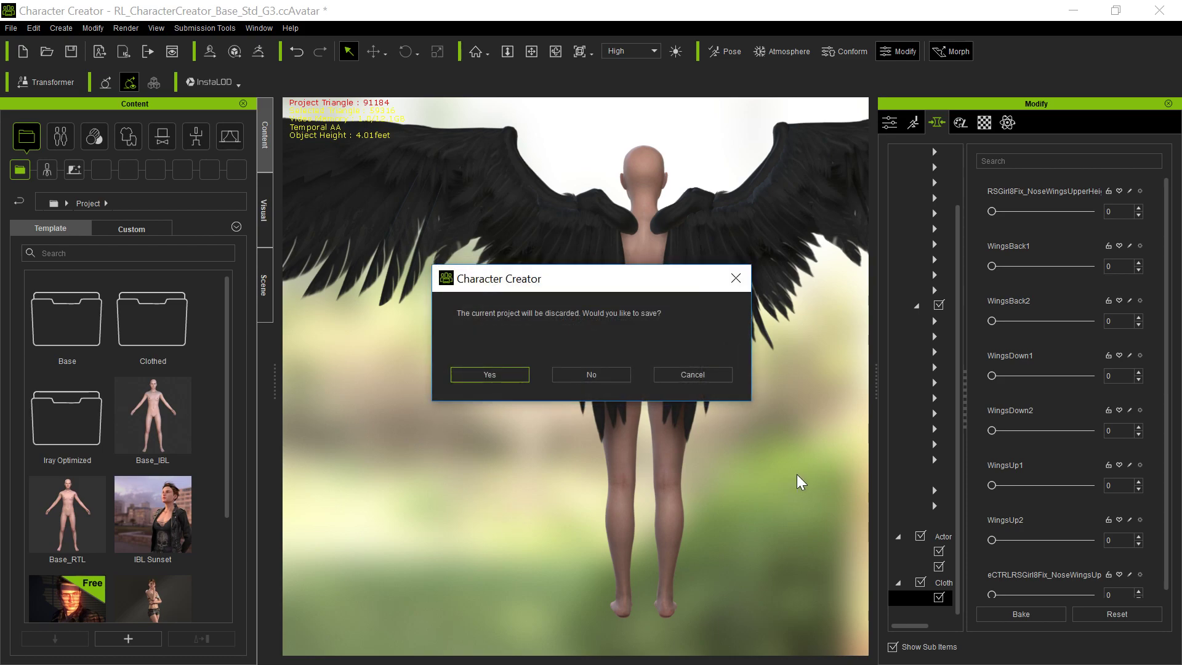
{"action": "left_click", "coordinate": [585, 374]}
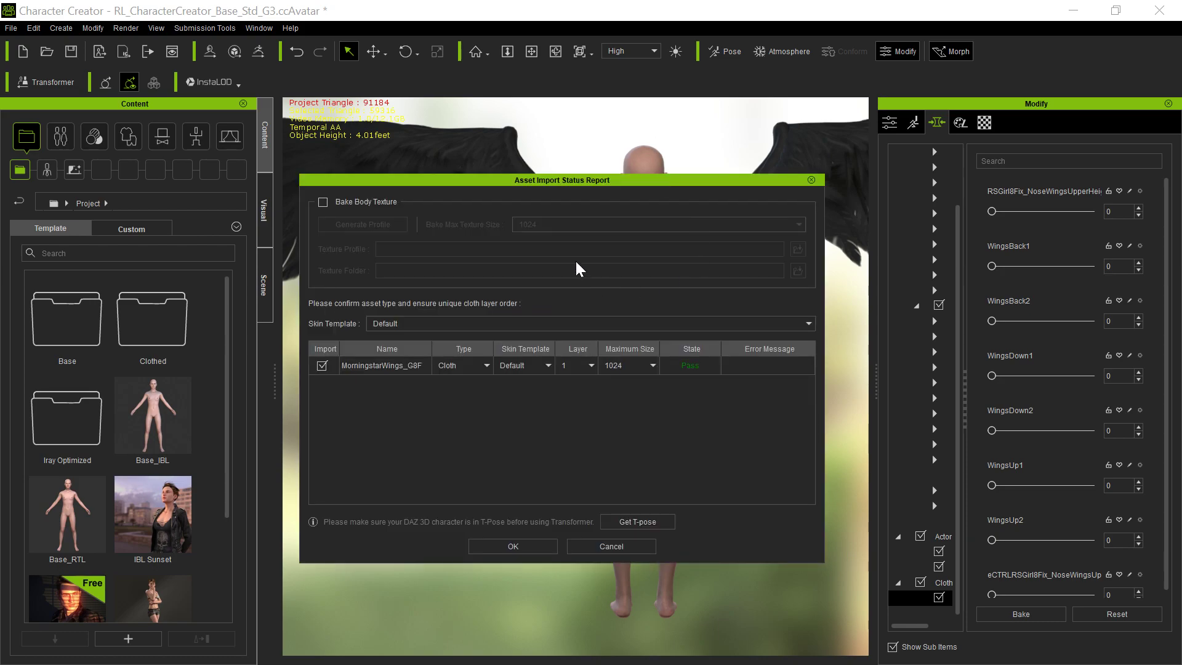
{"action": "left_click", "coordinate": [504, 546]}
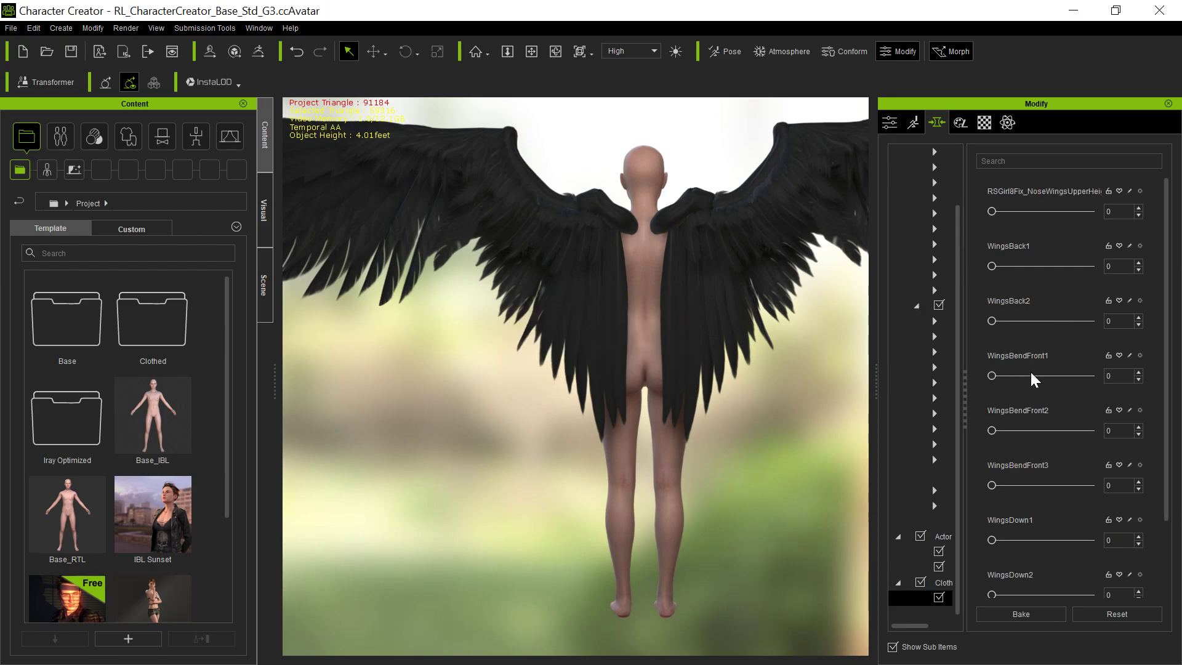
Test the WingsBendFront1, WingsBendFront3 and WingsDown1 sliders on the wings, returning each to 0.
{"action": "left_click_drag", "start_coordinate": [991, 375], "coordinate": [1090, 378]}
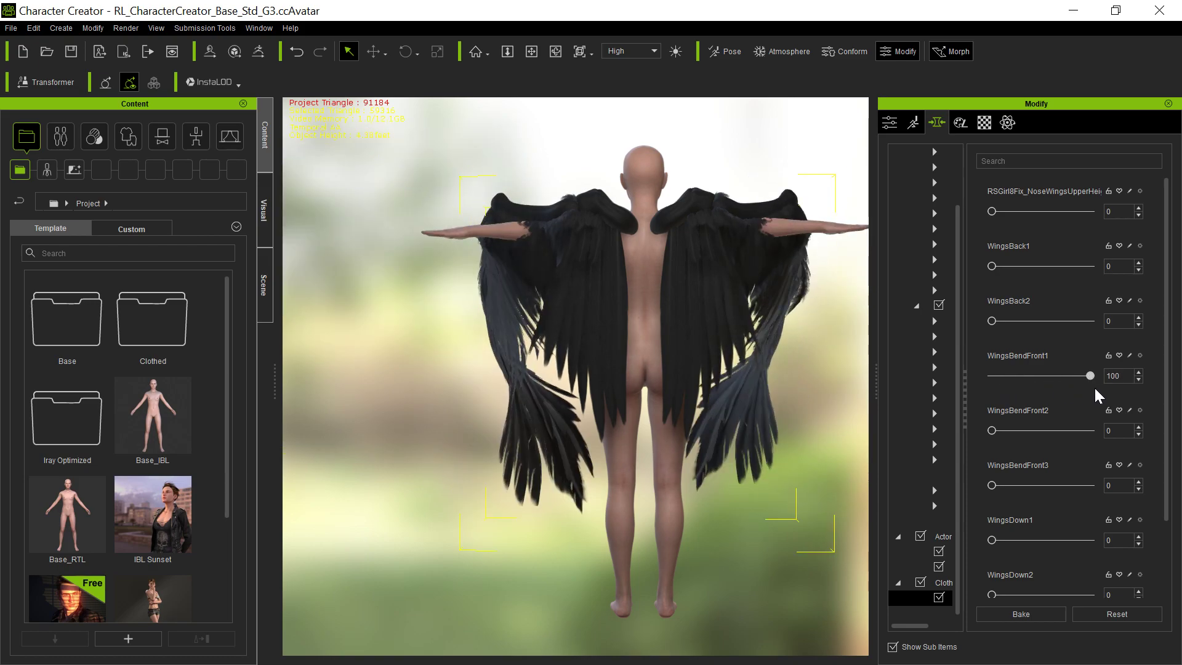
{"action": "key", "text": "ctrl+z"}
{"action": "left_click_drag", "start_coordinate": [991, 485], "coordinate": [940, 497]}
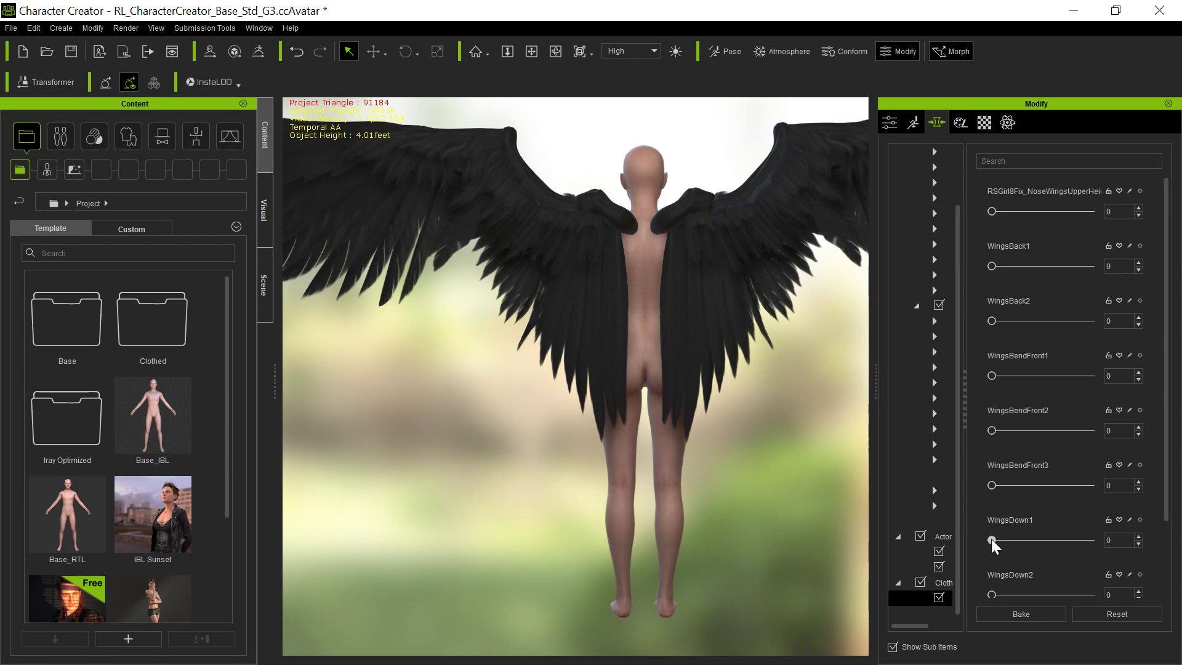
{"action": "left_click_drag", "start_coordinate": [992, 539], "coordinate": [693, 494]}
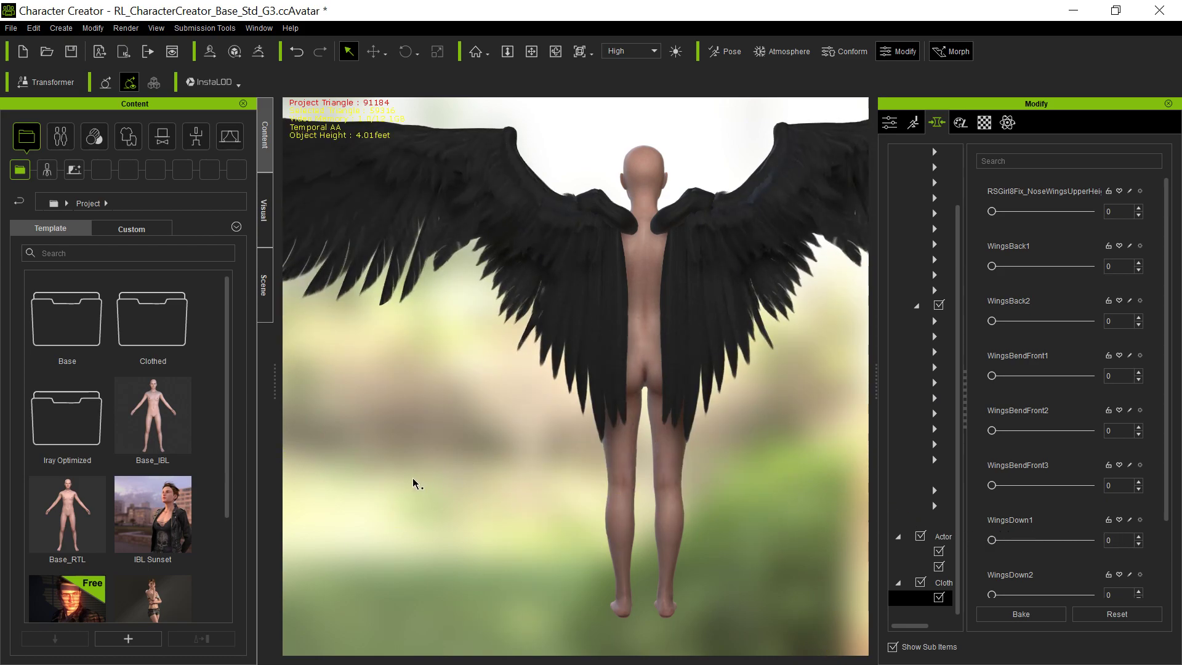
{"action": "right_click_drag", "start_coordinate": [414, 482], "coordinate": [763, 474]}
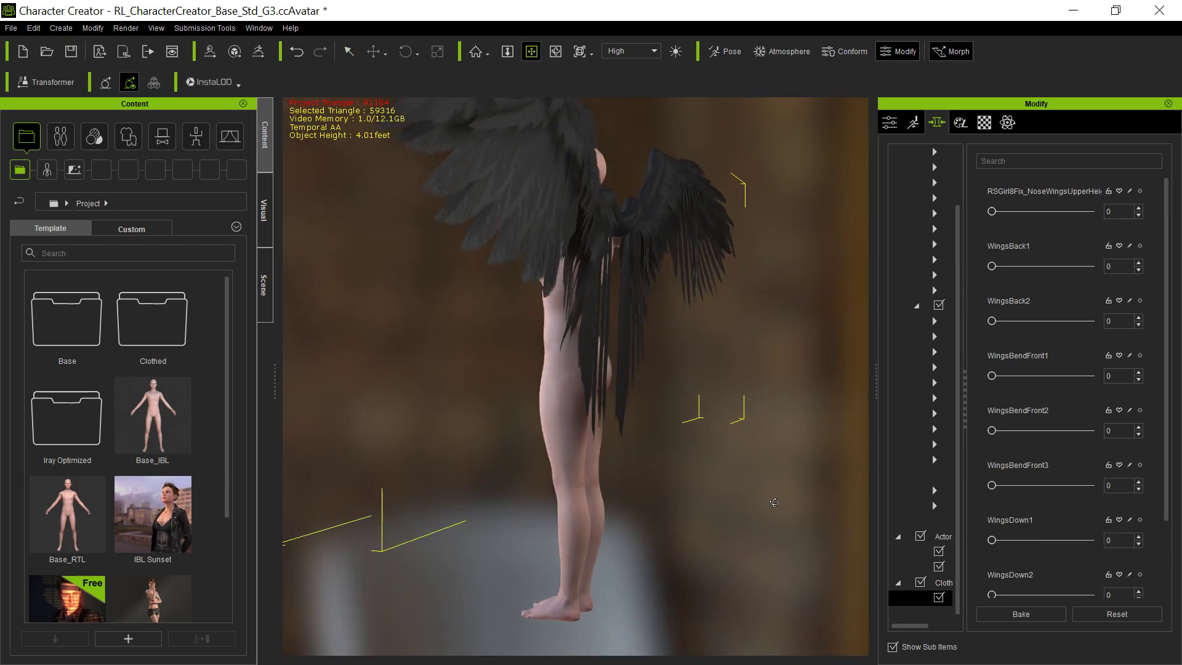
{"action": "scroll", "coordinate": [719, 439], "scroll_direction": "down", "scroll_amount": 3}
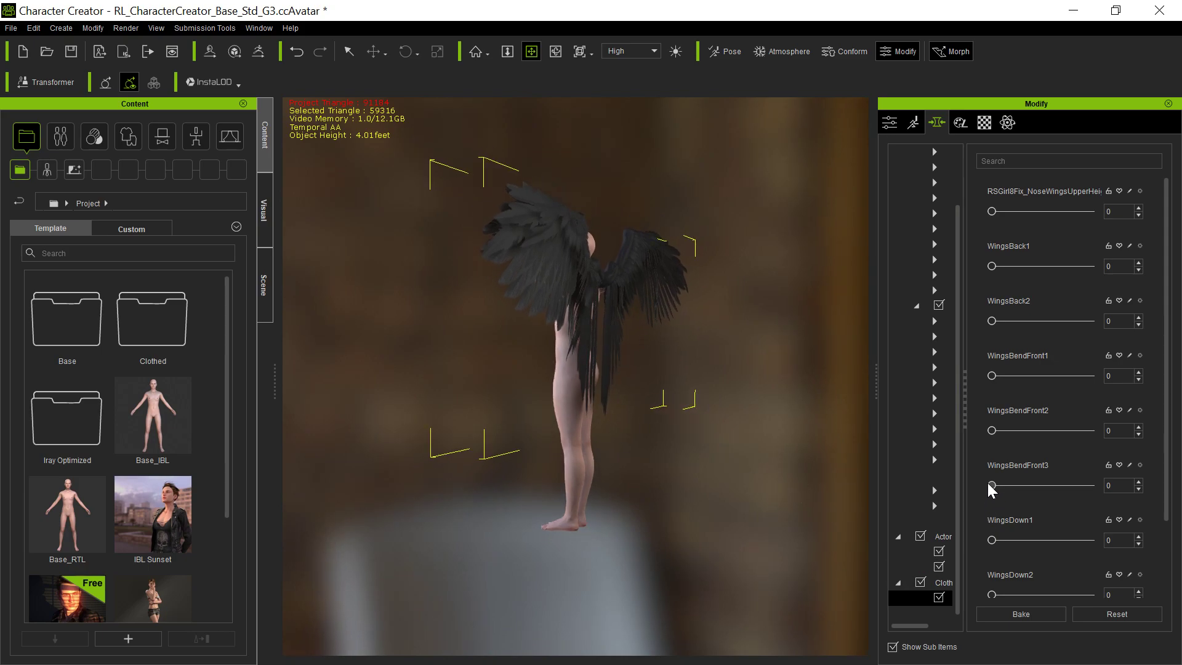
{"action": "left_click_drag", "start_coordinate": [991, 540], "coordinate": [926, 541]}
{"action": "left_click_drag", "start_coordinate": [1009, 596], "coordinate": [873, 557]}
{"action": "left_click_drag", "start_coordinate": [992, 266], "coordinate": [849, 276]}
{"action": "left_click_drag", "start_coordinate": [991, 430], "coordinate": [960, 427]}
{"action": "left_click_drag", "start_coordinate": [1165, 362], "coordinate": [1165, 429]}
{"action": "left_click", "coordinate": [990, 211]}
Delete the leftover RSGirl8Fix and eCTRL nose-wings morph sliders.
{"action": "left_click", "coordinate": [1142, 189]}
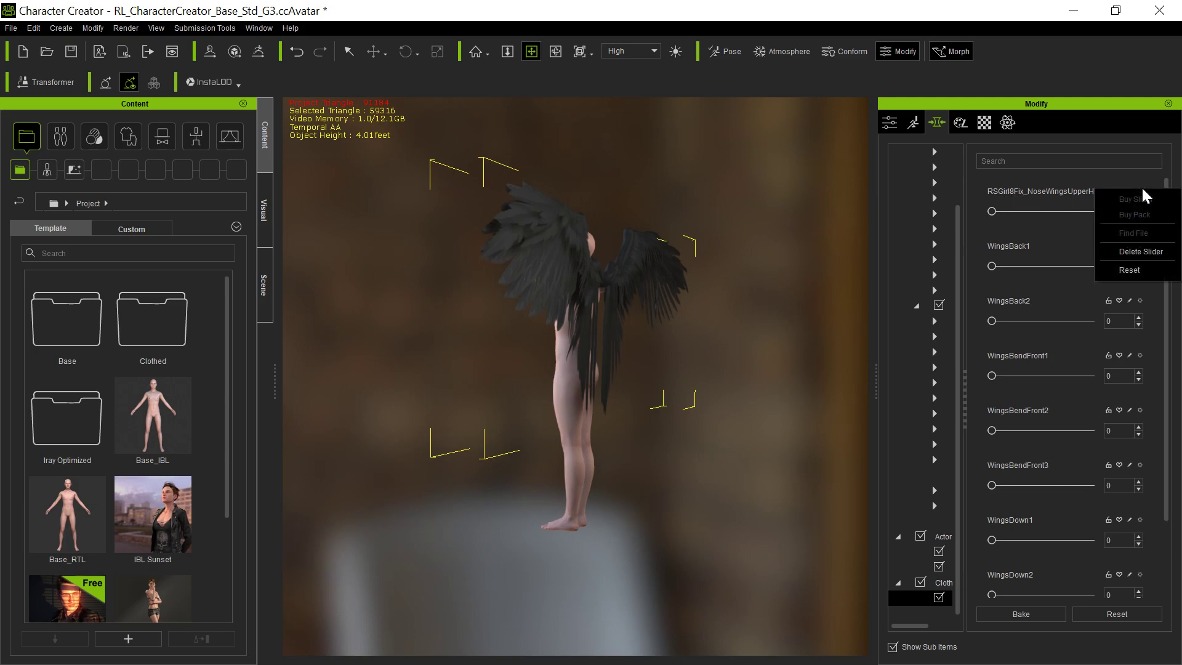
{"action": "left_click", "coordinate": [1136, 251]}
{"action": "scroll", "coordinate": [1168, 312], "scroll_direction": "down", "scroll_amount": 3}
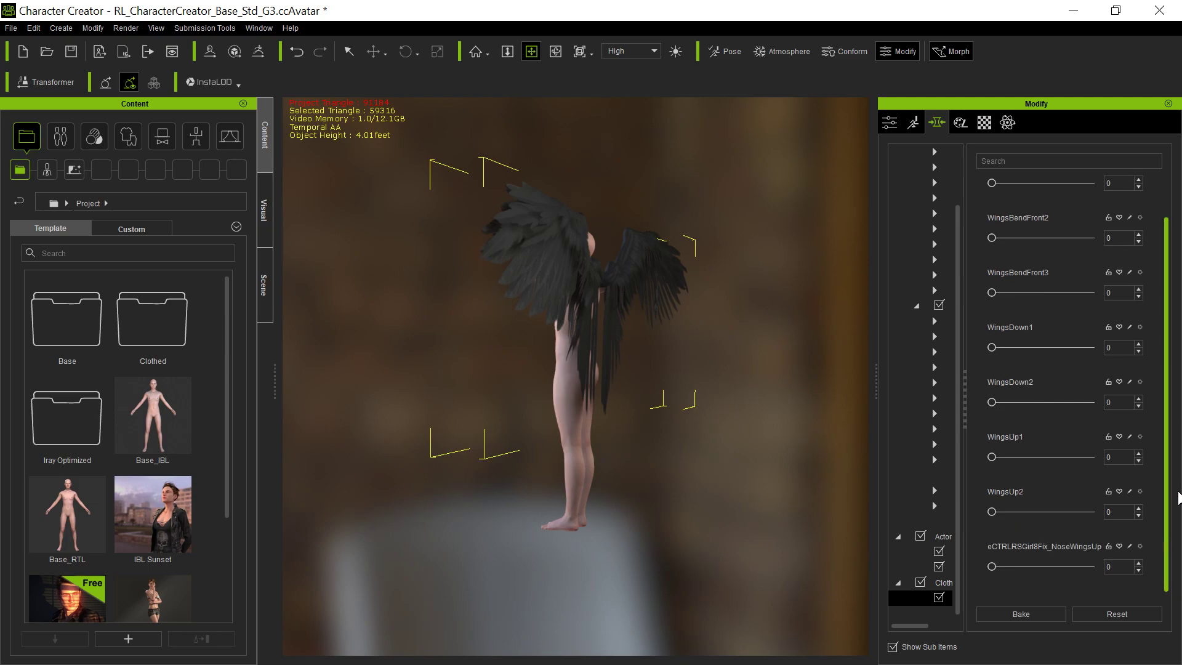
{"action": "left_click", "coordinate": [1140, 546]}
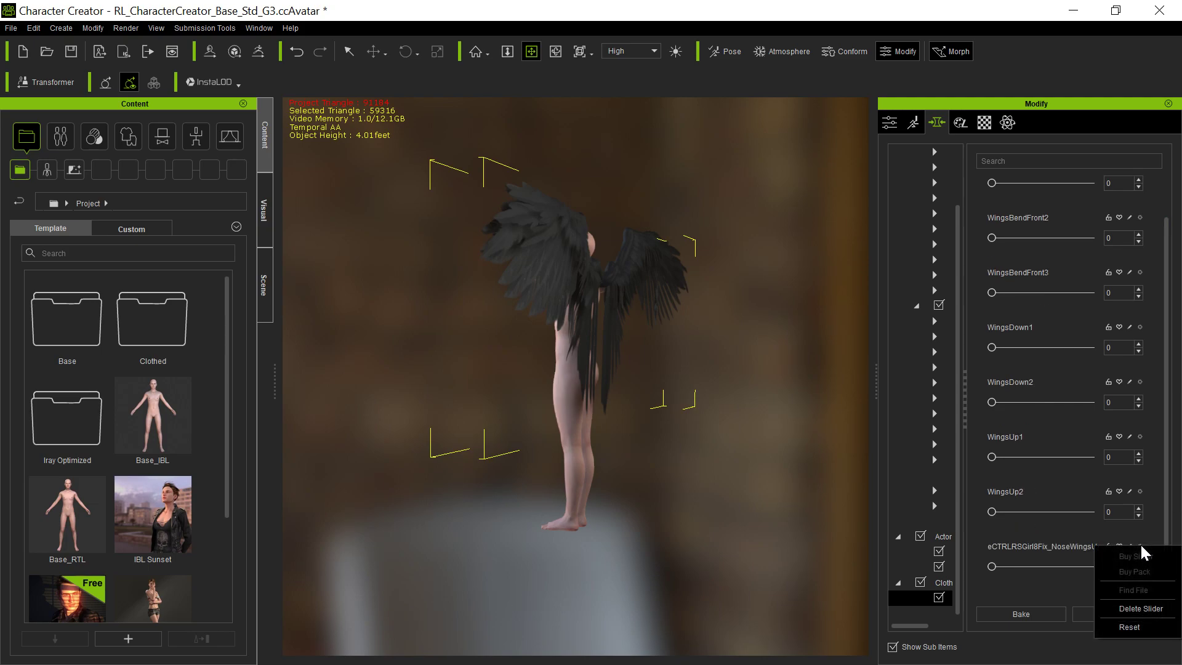
{"action": "left_click", "coordinate": [1149, 608]}
Set WingsDown2 to 100 to fold the wings down, comparing with undo and redo.
{"action": "scroll", "coordinate": [1082, 488], "scroll_direction": "down", "scroll_amount": 1}
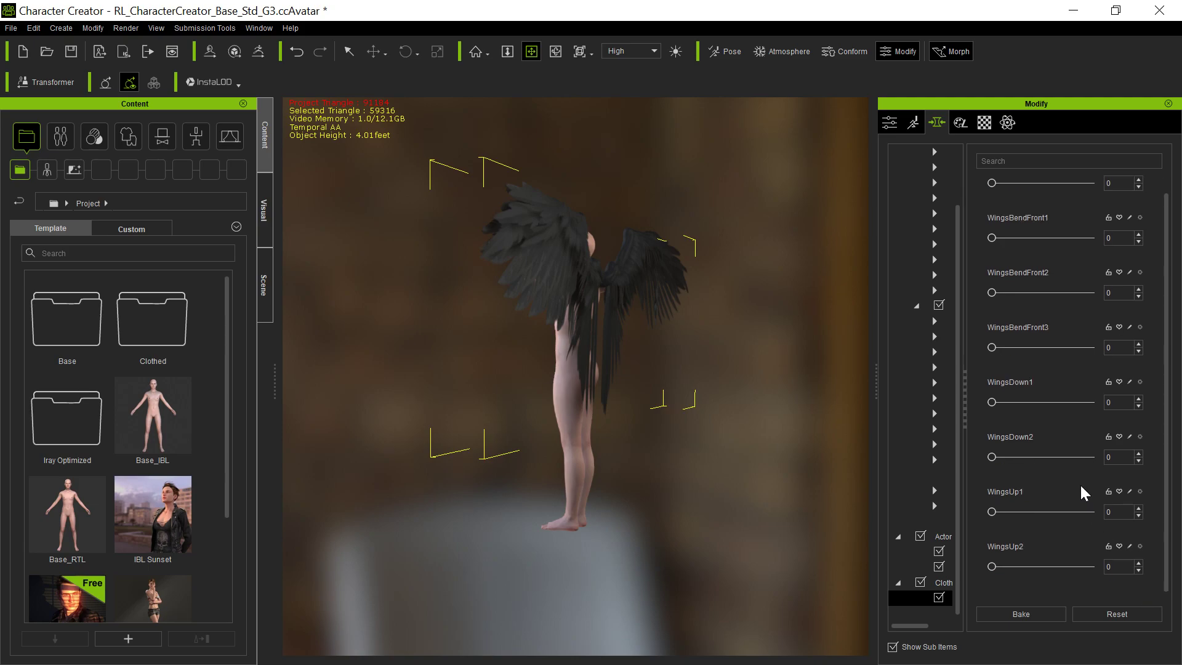
{"action": "scroll", "coordinate": [1081, 487], "scroll_direction": "up", "scroll_amount": 1}
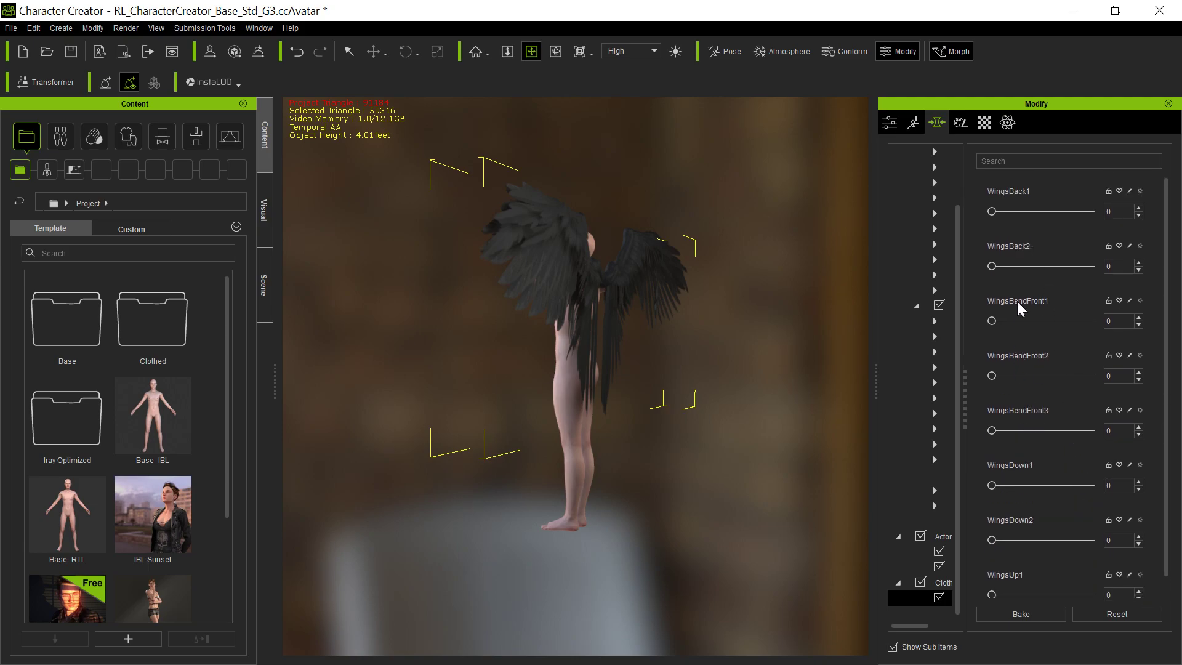
{"action": "scroll", "coordinate": [1022, 332], "scroll_direction": "down", "scroll_amount": 1}
{"action": "left_click_drag", "start_coordinate": [991, 457], "coordinate": [1119, 460]}
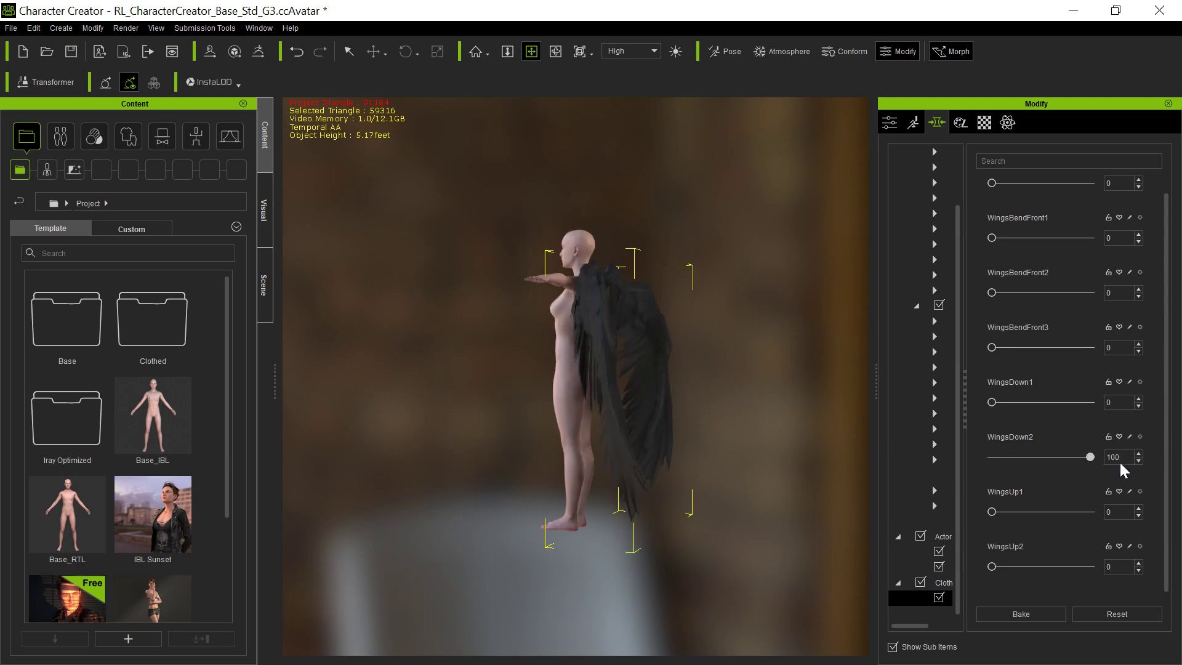
{"action": "key", "text": "ctrl+z"}
{"action": "key", "text": "ctrl+y"}
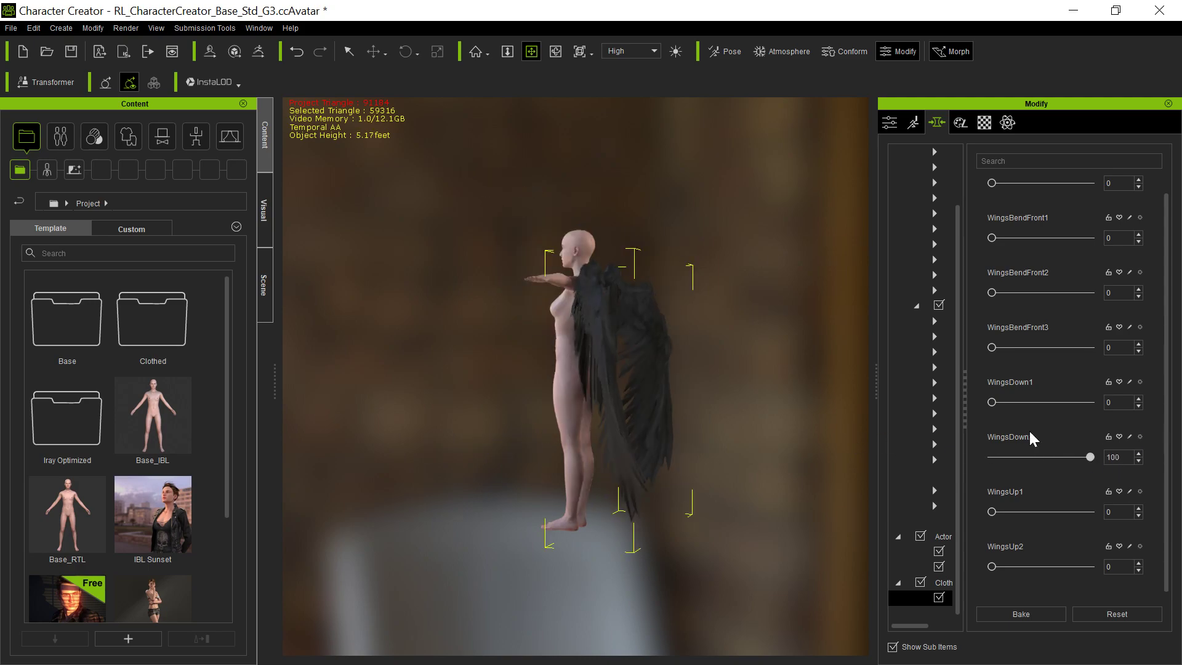